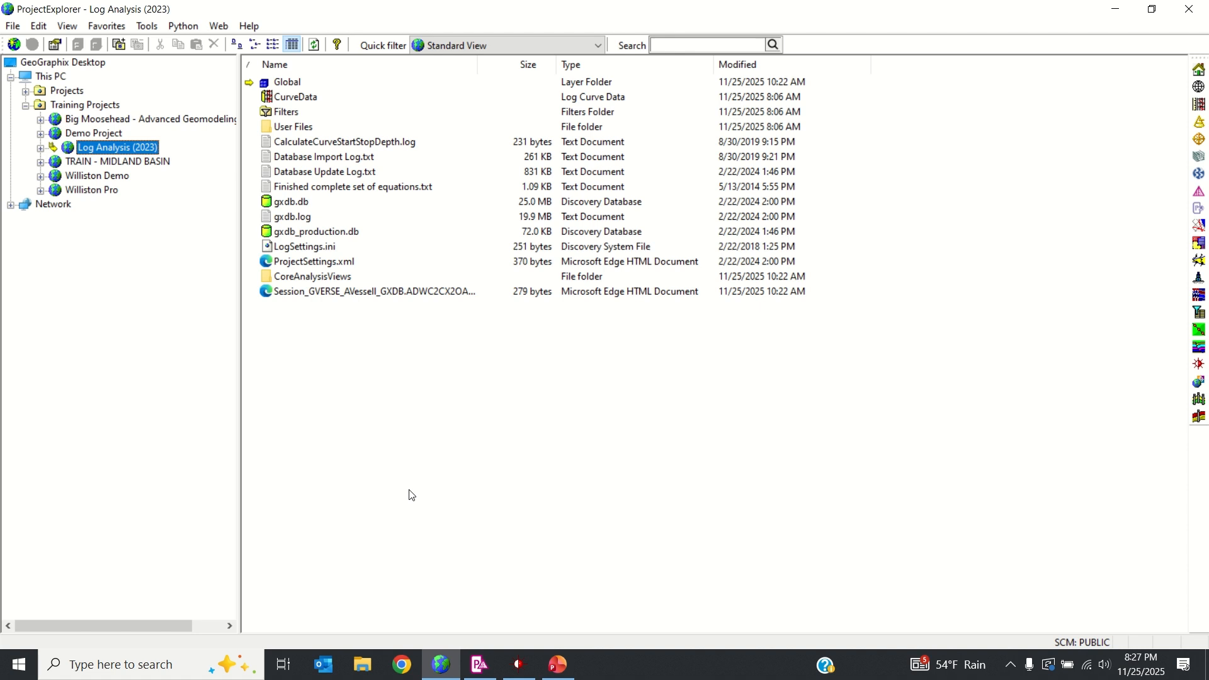
# Open the ASCII curve import tool for the Log Analysis (2023) project
pyautogui.click(13, 27)
pyautogui.moveTo(35, 87)
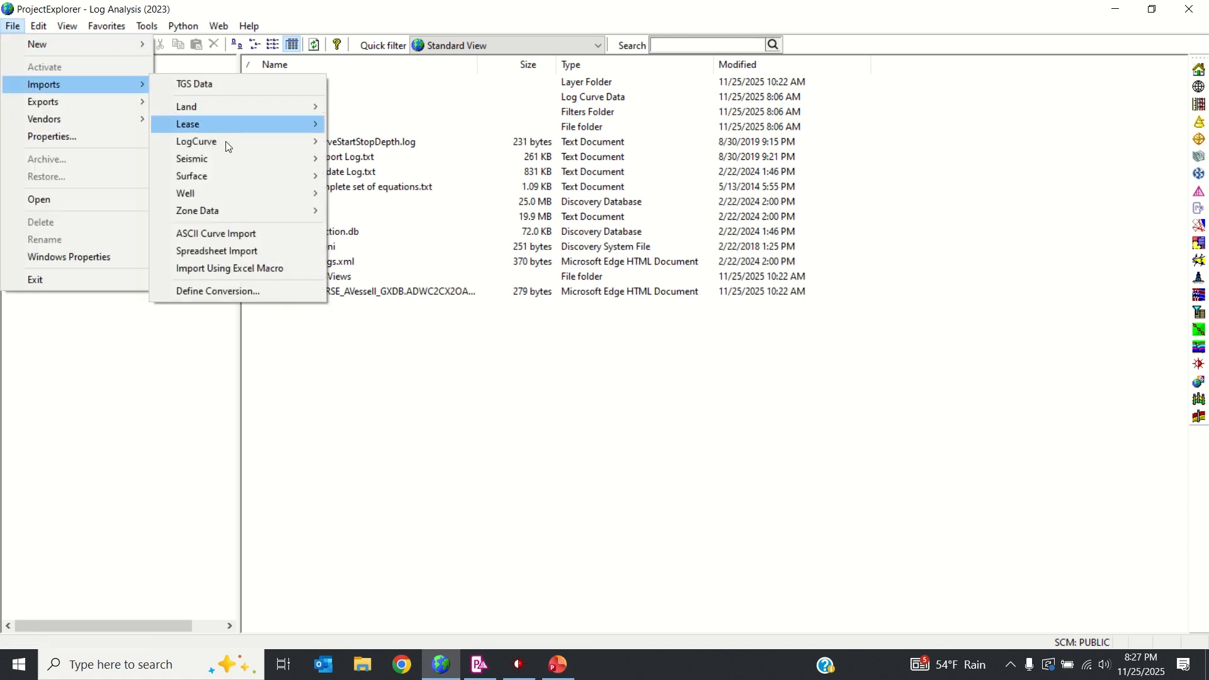
pyautogui.click(219, 235)
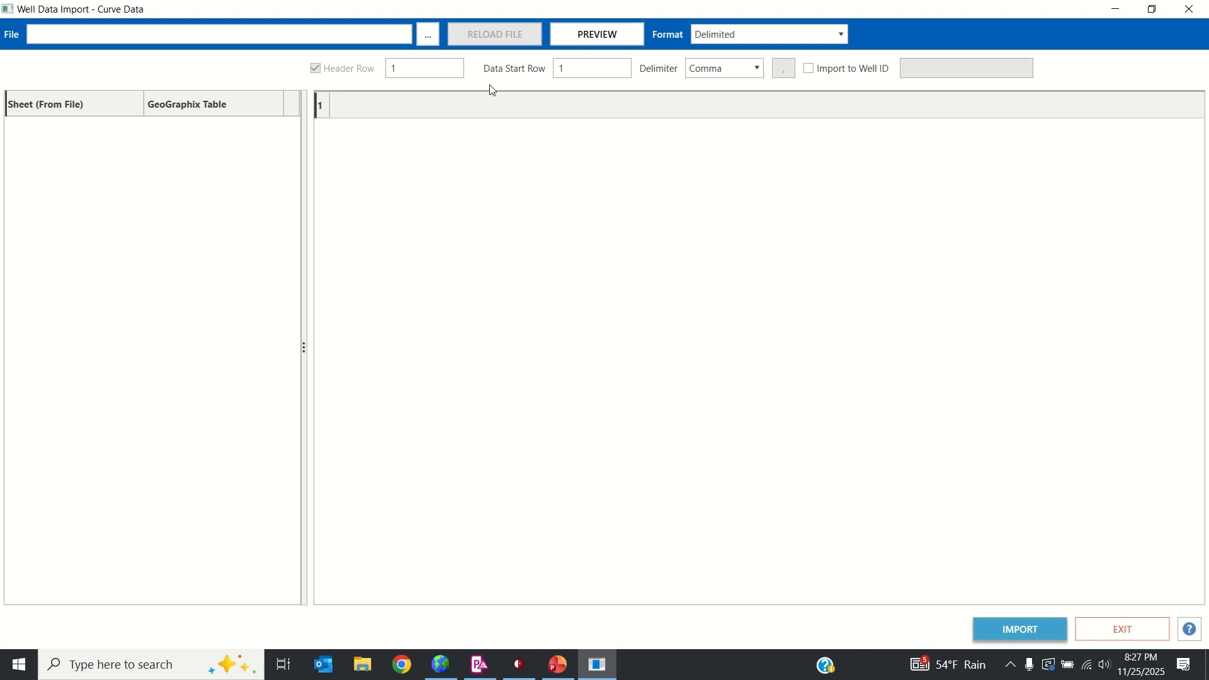
# Load the Excel workbook ASCII LAS Import.xlsx from the 2026_1 Update folder as the curve data source
pyautogui.click(428, 38)
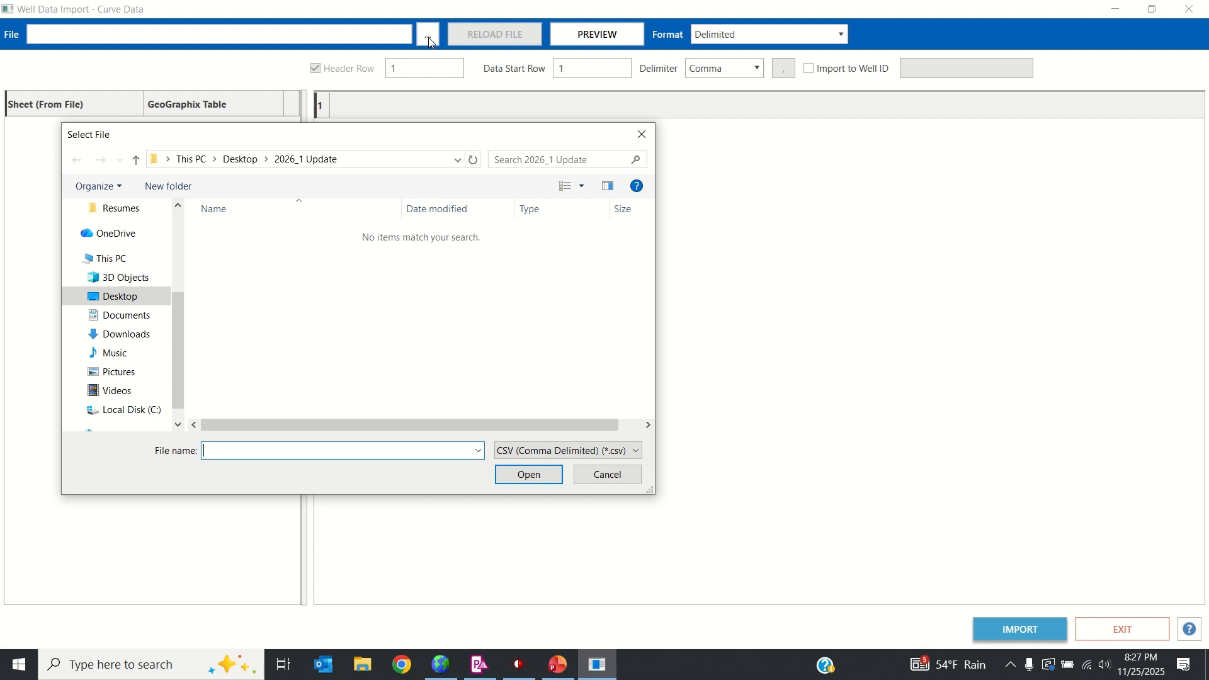
pyautogui.click(608, 451)
pyautogui.click(591, 497)
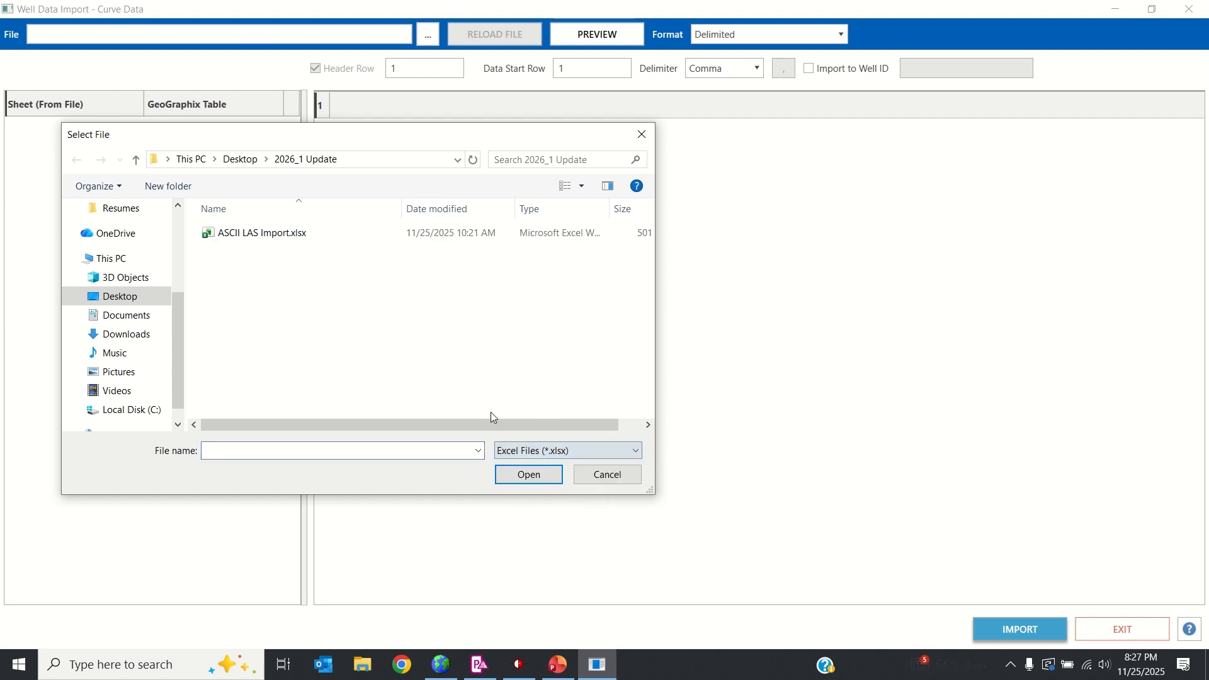
pyautogui.click(263, 233)
pyautogui.click(507, 476)
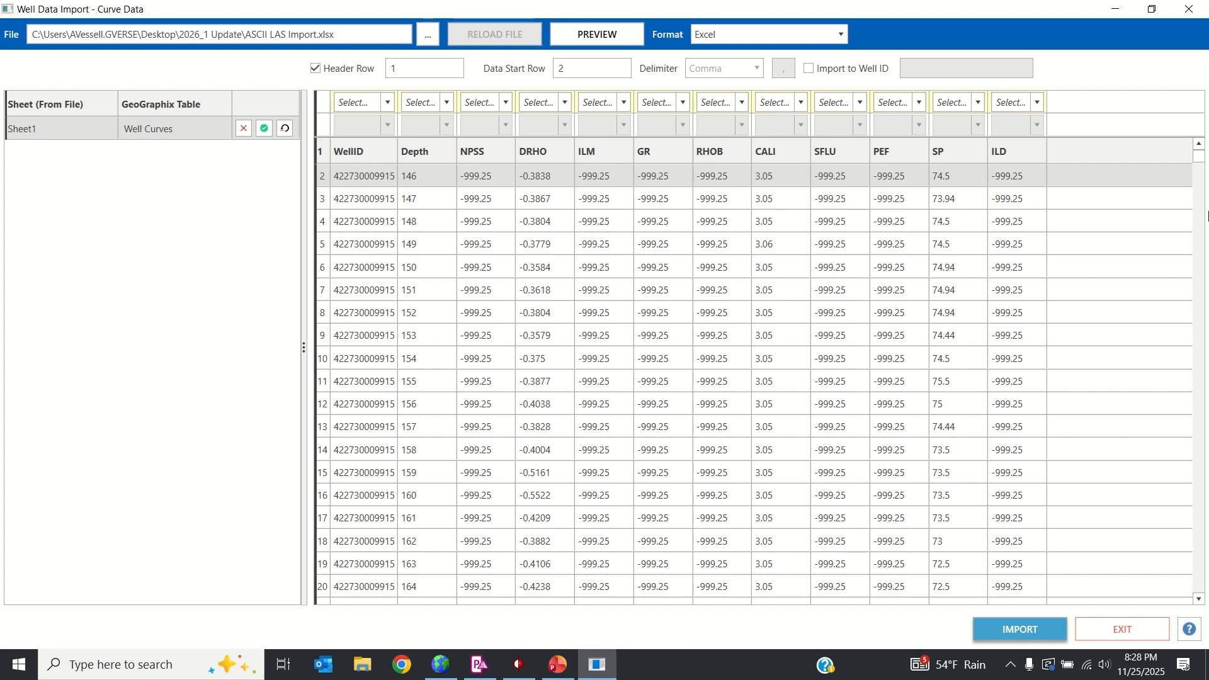
# Keep Sheet1 assigned to the Well Curves table and automatically map its columns to matching fields and units
pyautogui.click(388, 157)
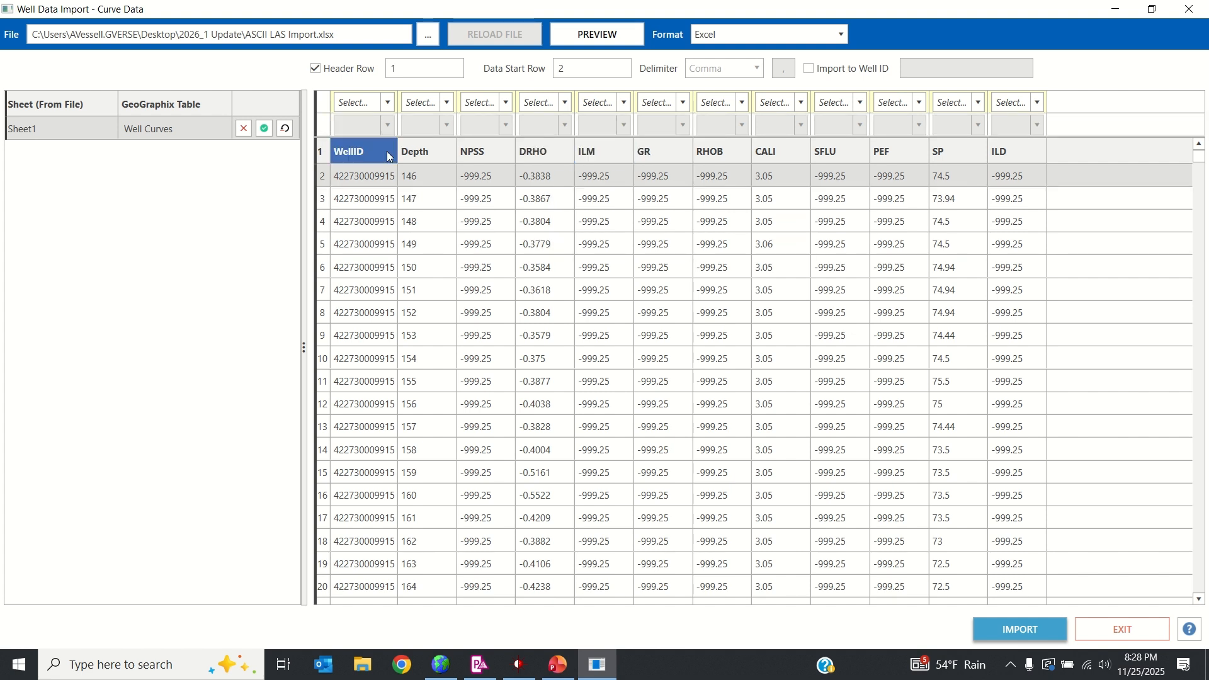
pyautogui.click(214, 129)
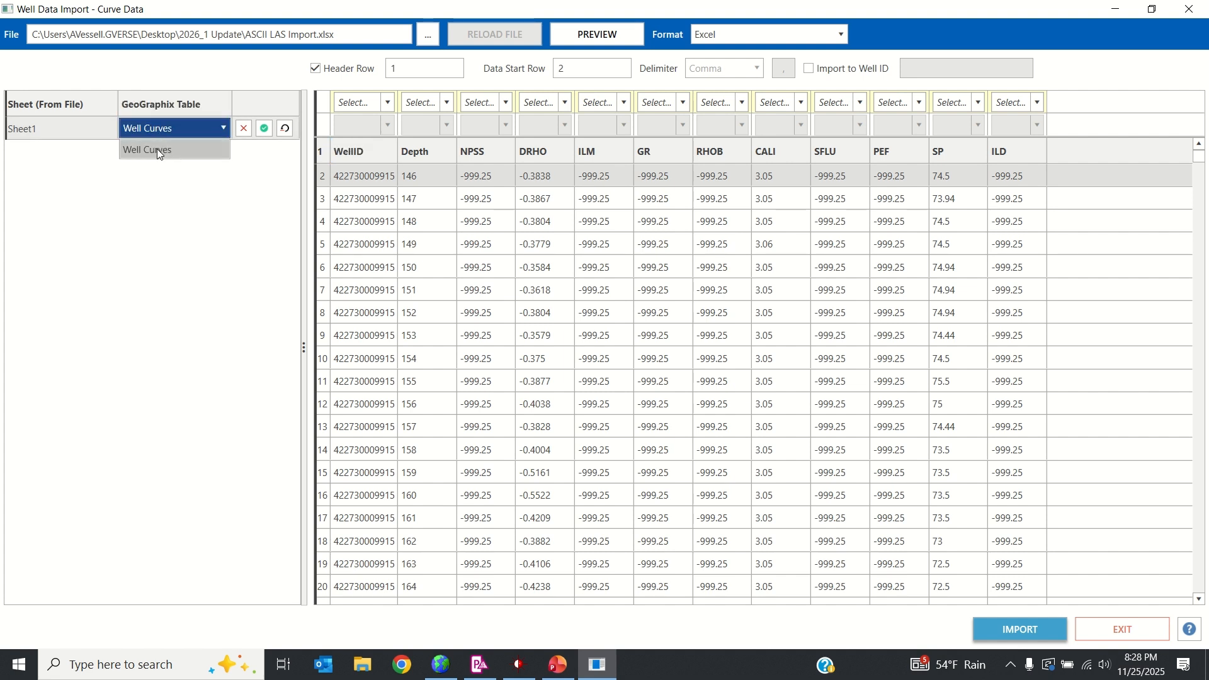
pyautogui.click(179, 223)
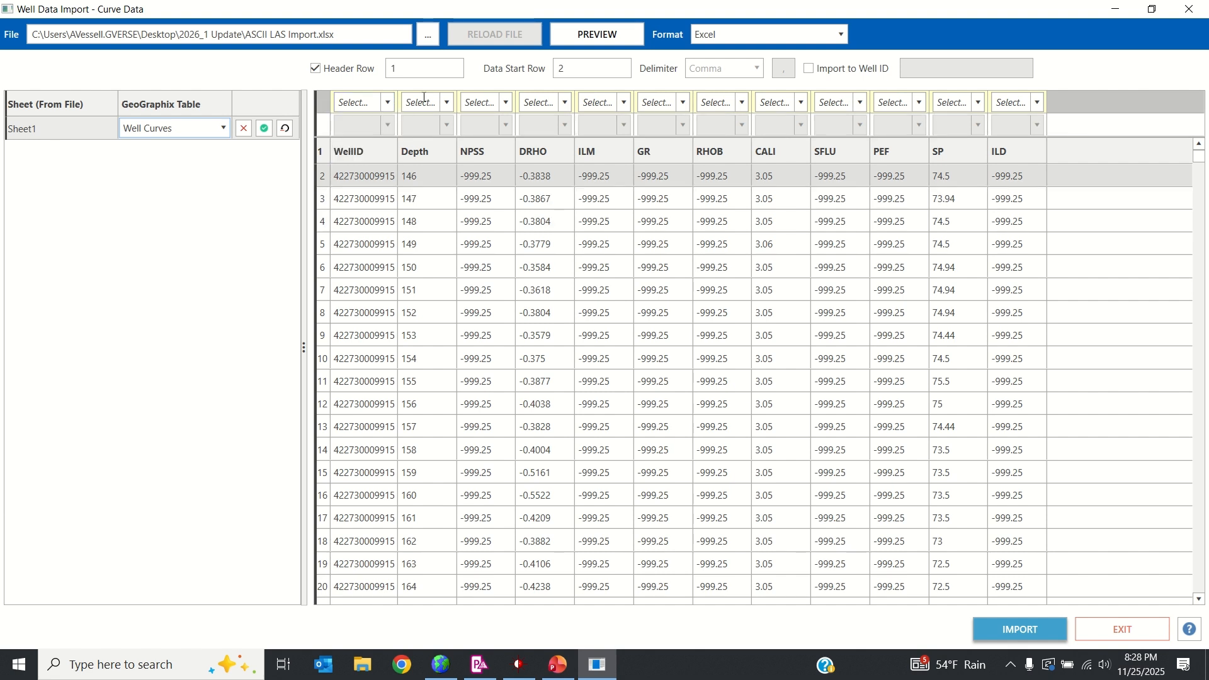
pyautogui.click(975, 162)
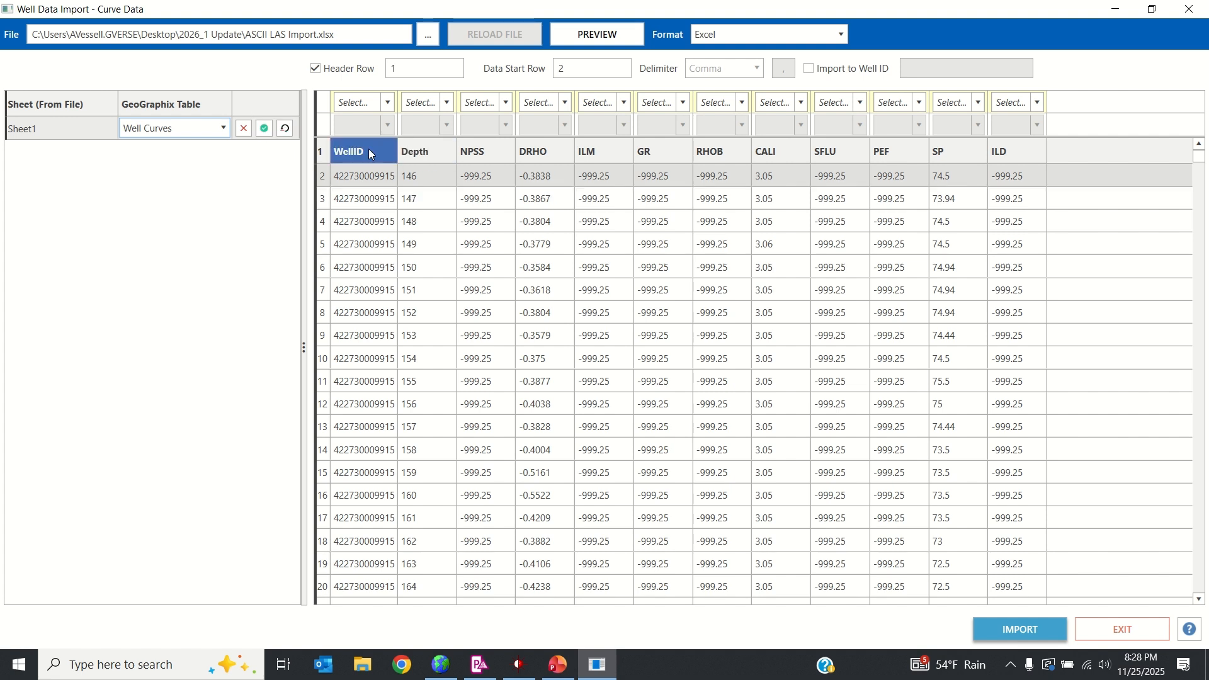
pyautogui.click(264, 129)
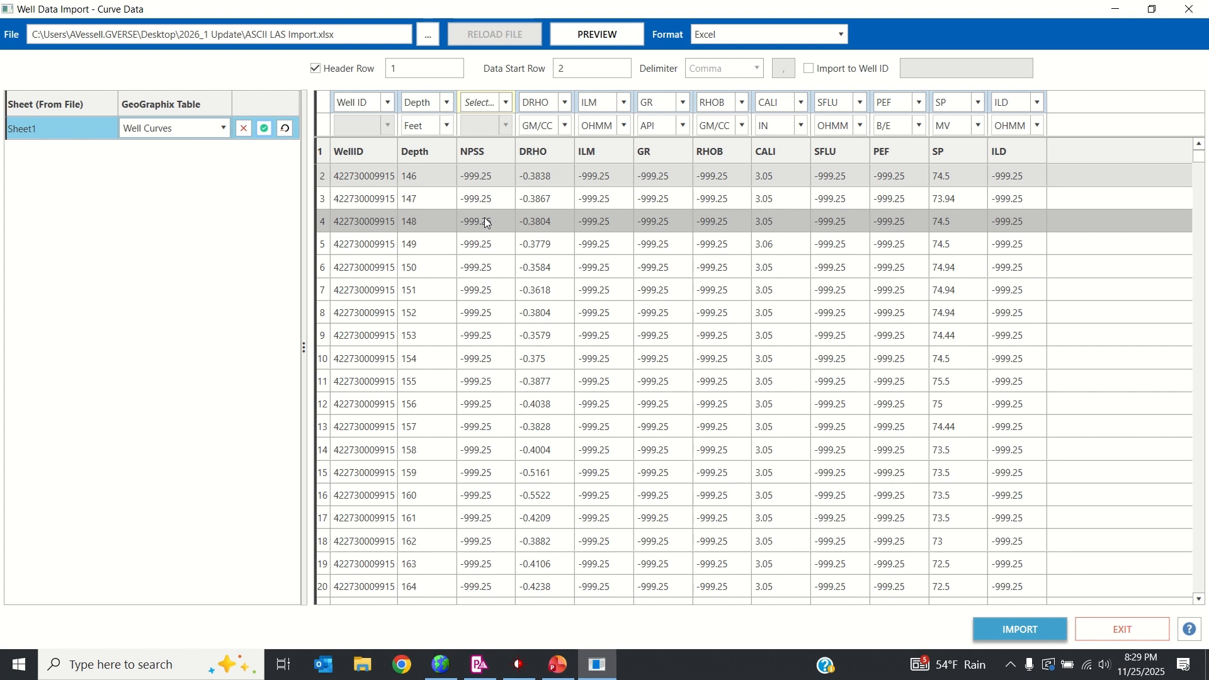
# Map the unassigned NPSS column to a curve named NPSS with V/V as its unit
pyautogui.click(495, 106)
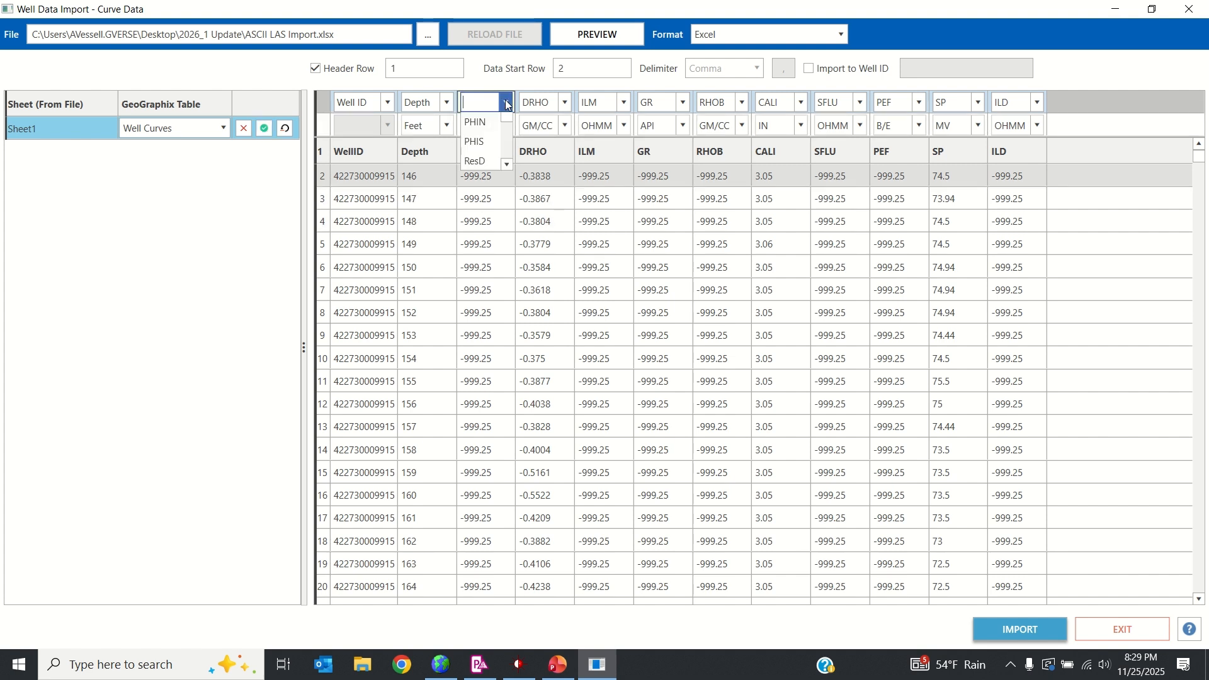
pyautogui.scroll(-3, 479, 188)
pyautogui.scroll(1, 477, 192)
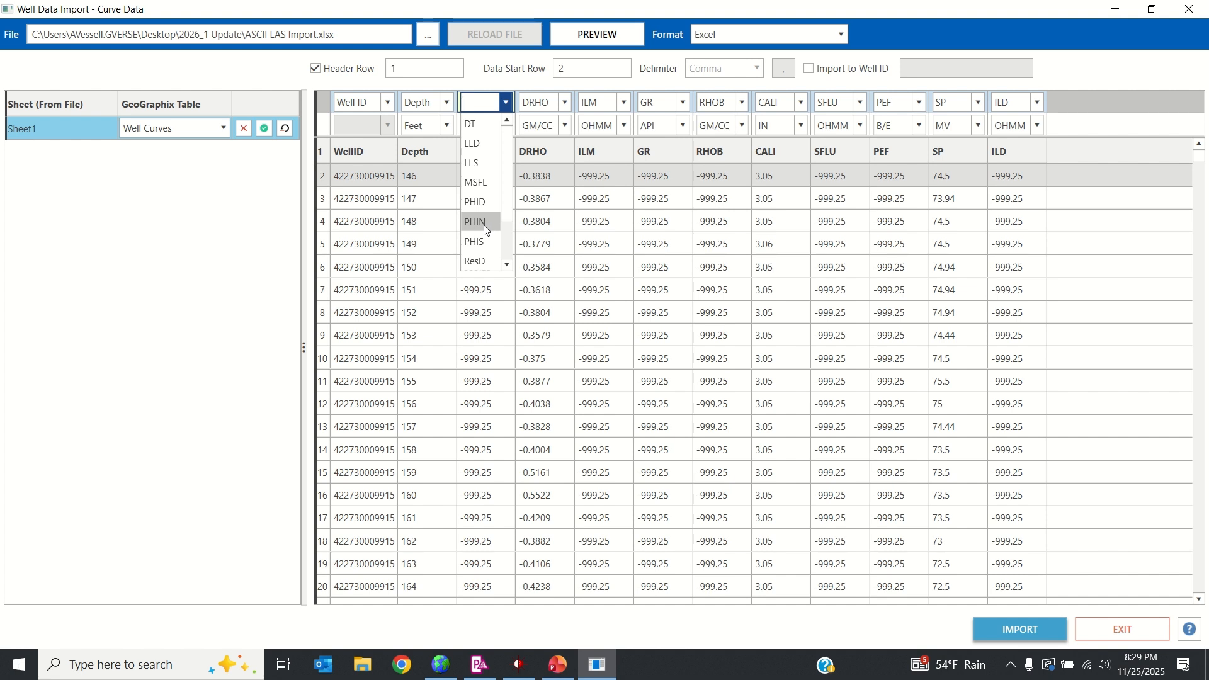
pyautogui.click(476, 103)
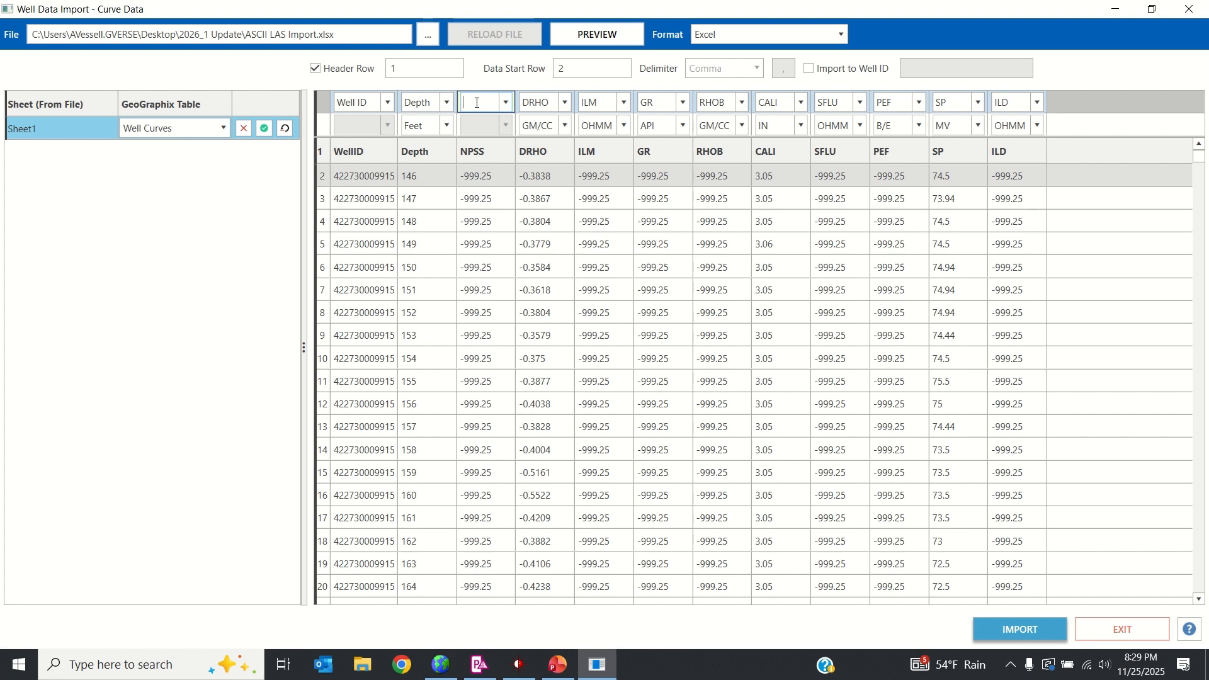
pyautogui.write('NPSS')
pyautogui.click(505, 126)
pyautogui.scroll(-2, 499, 247)
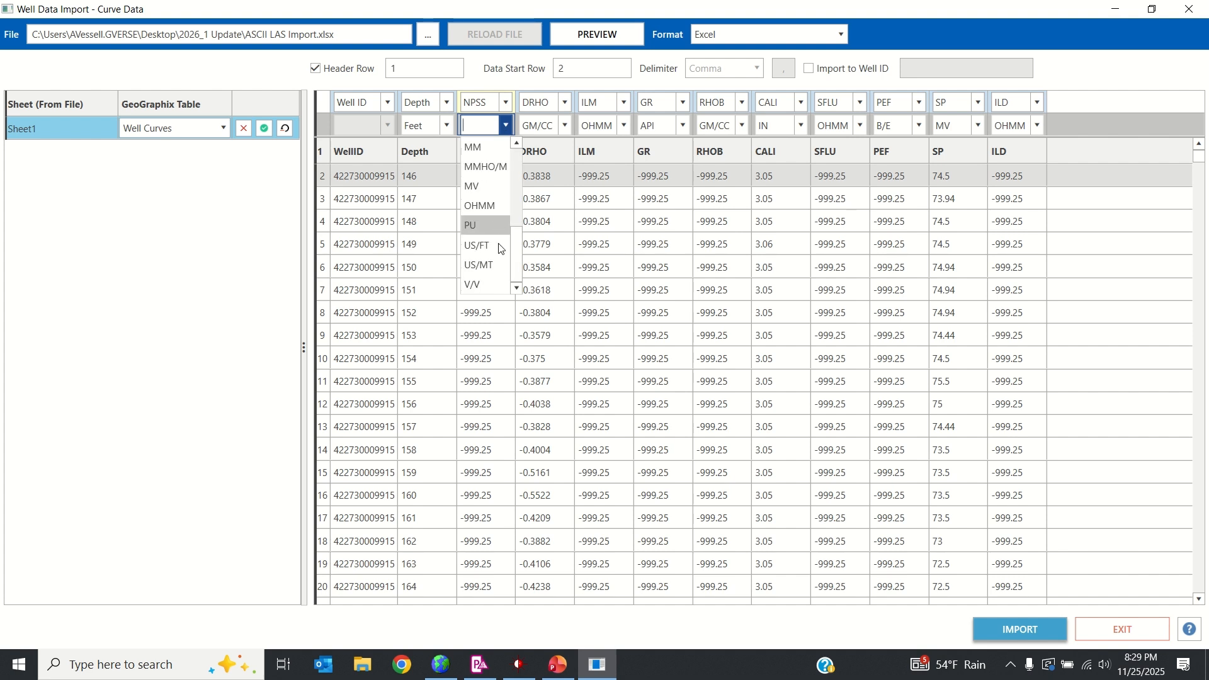
pyautogui.click(477, 284)
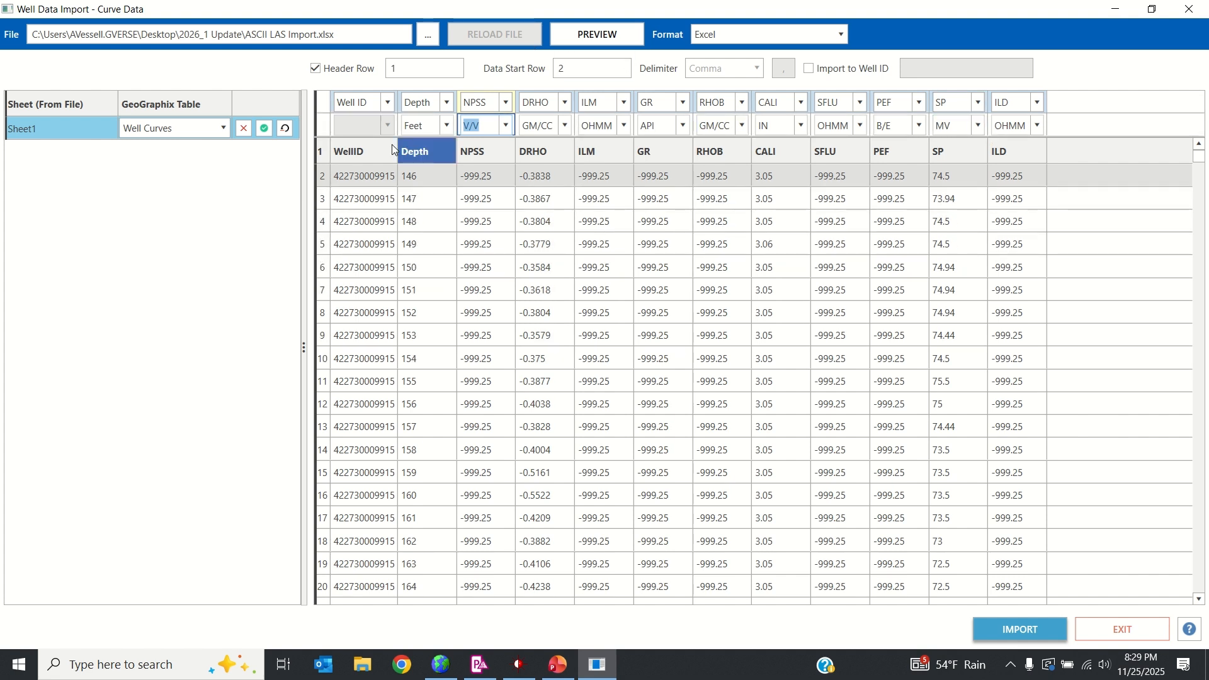
# Proceed to the log curve import options and add a new curve set named ASCII
pyautogui.click(1036, 626)
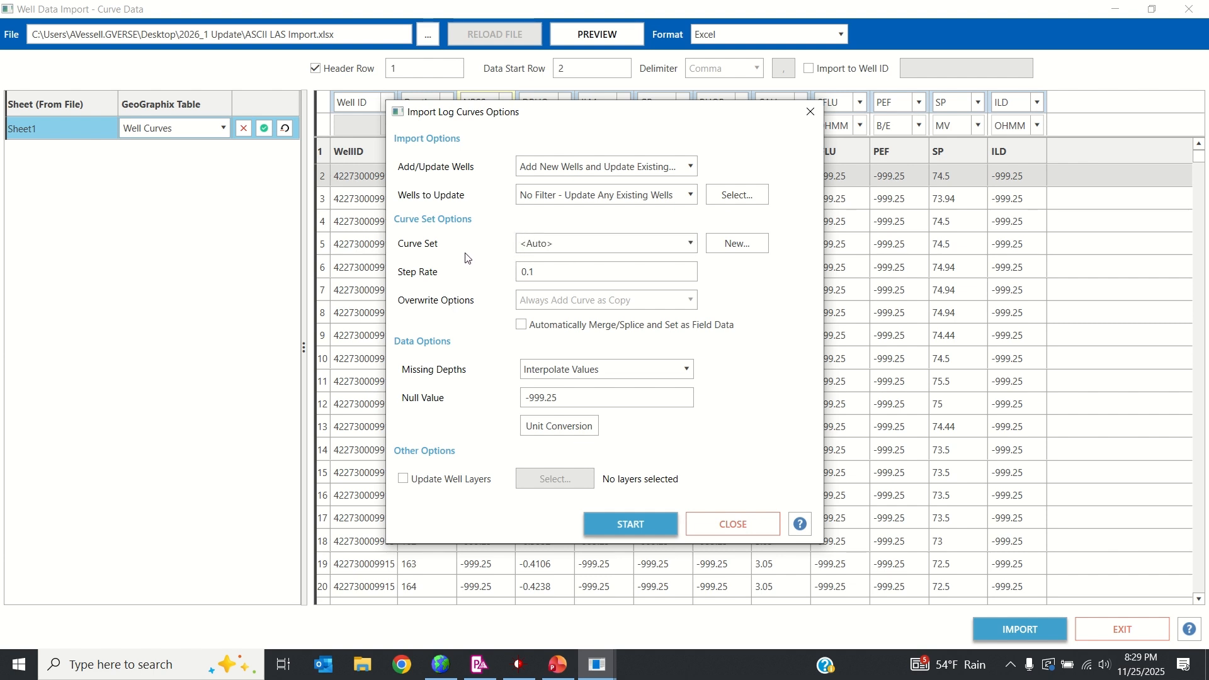
pyautogui.click(521, 246)
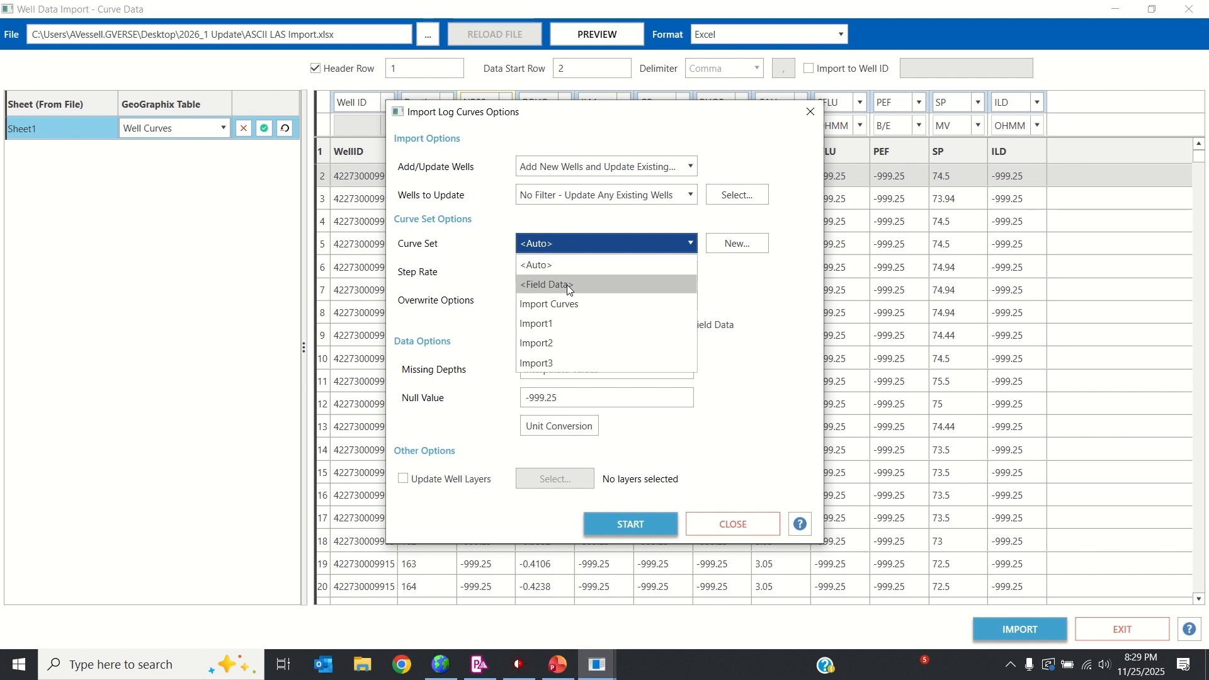
pyautogui.click(736, 243)
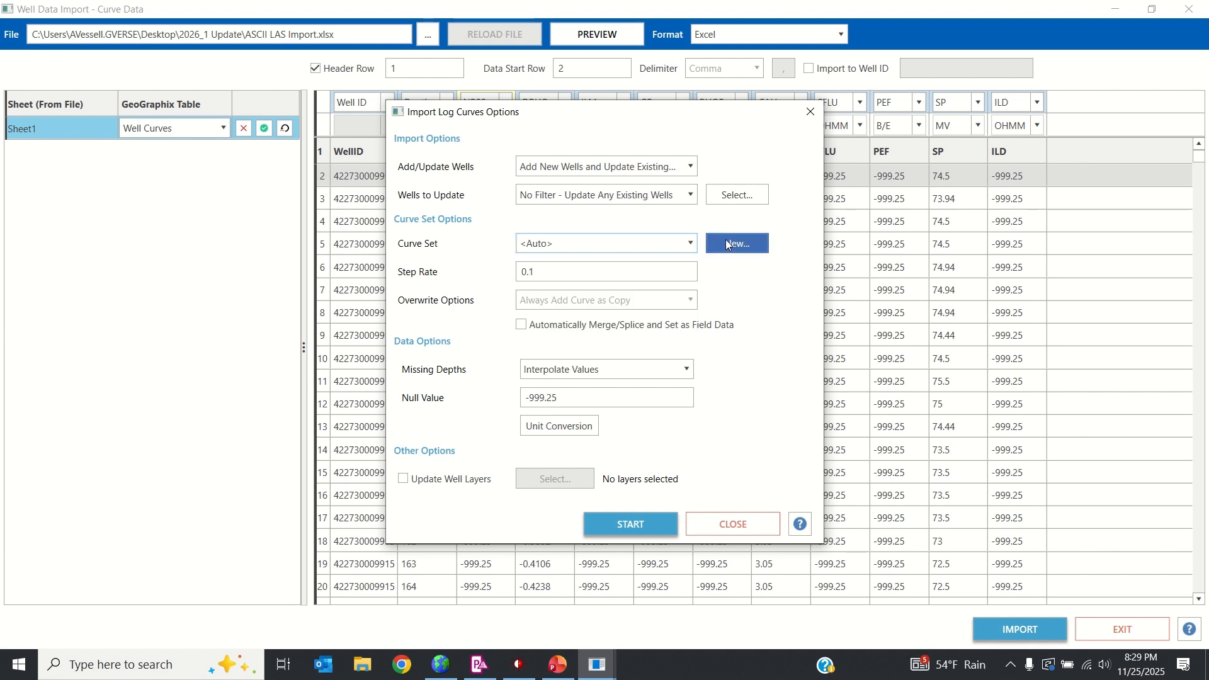
pyautogui.click(737, 243)
pyautogui.write('ASCII')
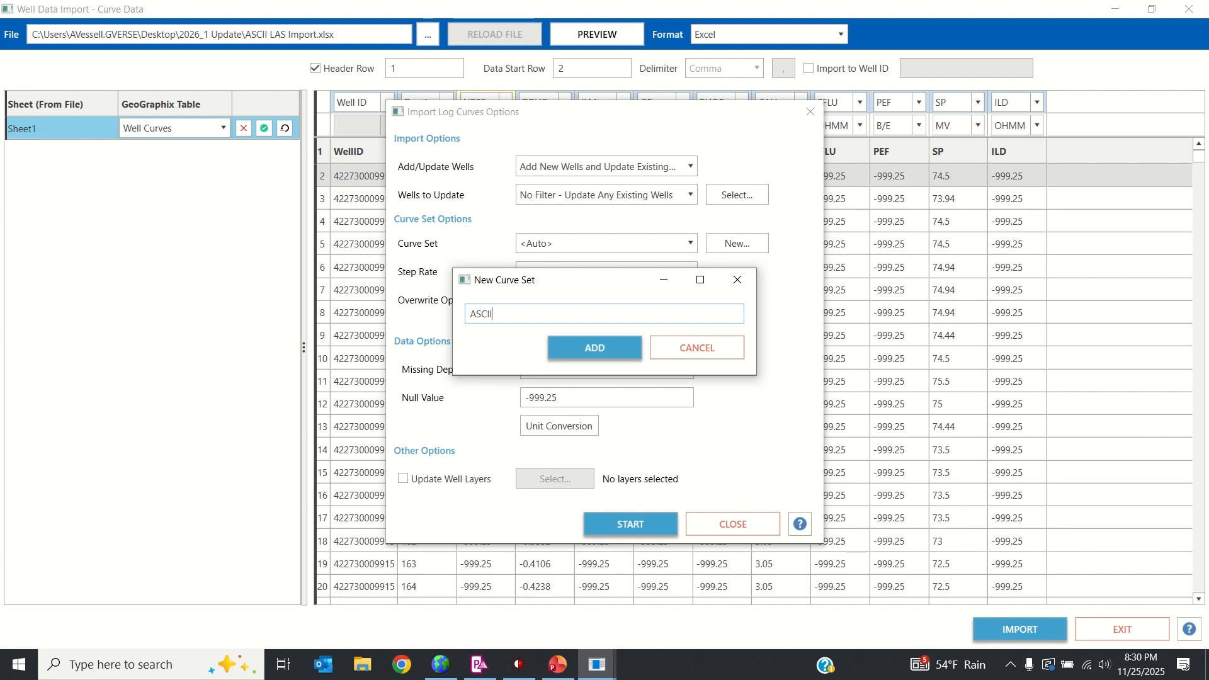
pyautogui.click(629, 353)
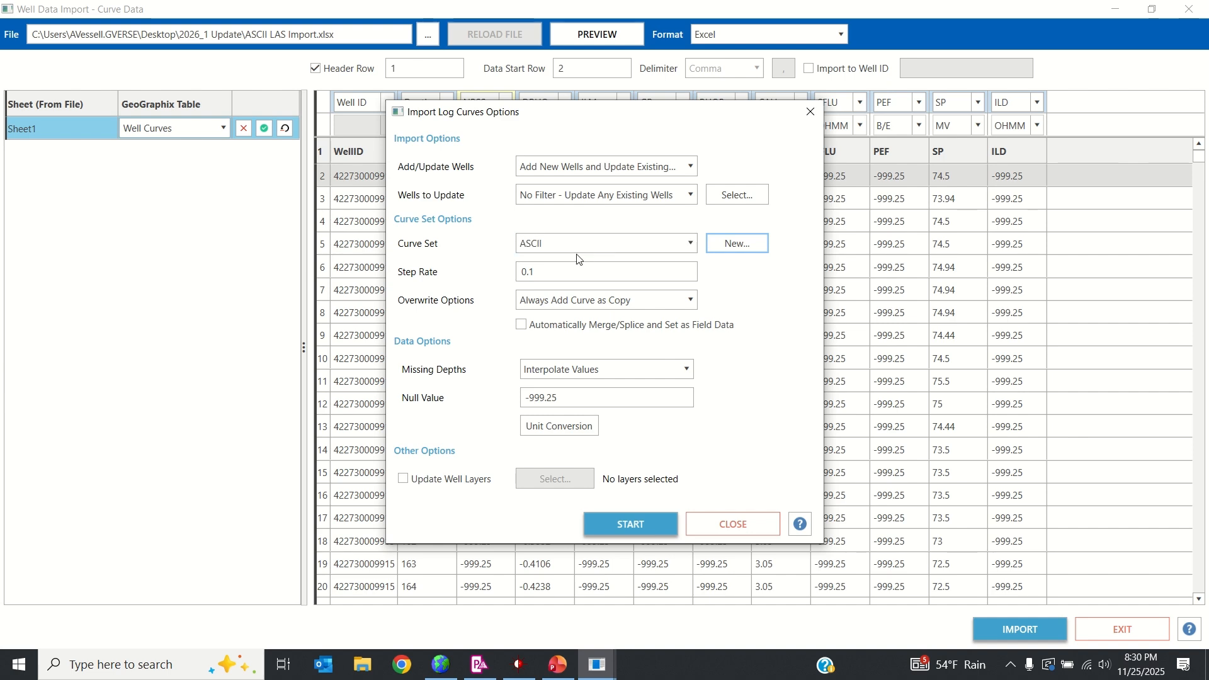
# Set the curve set's step rate to 1
pyautogui.moveTo(601, 114); pyautogui.dragTo(851, 116)
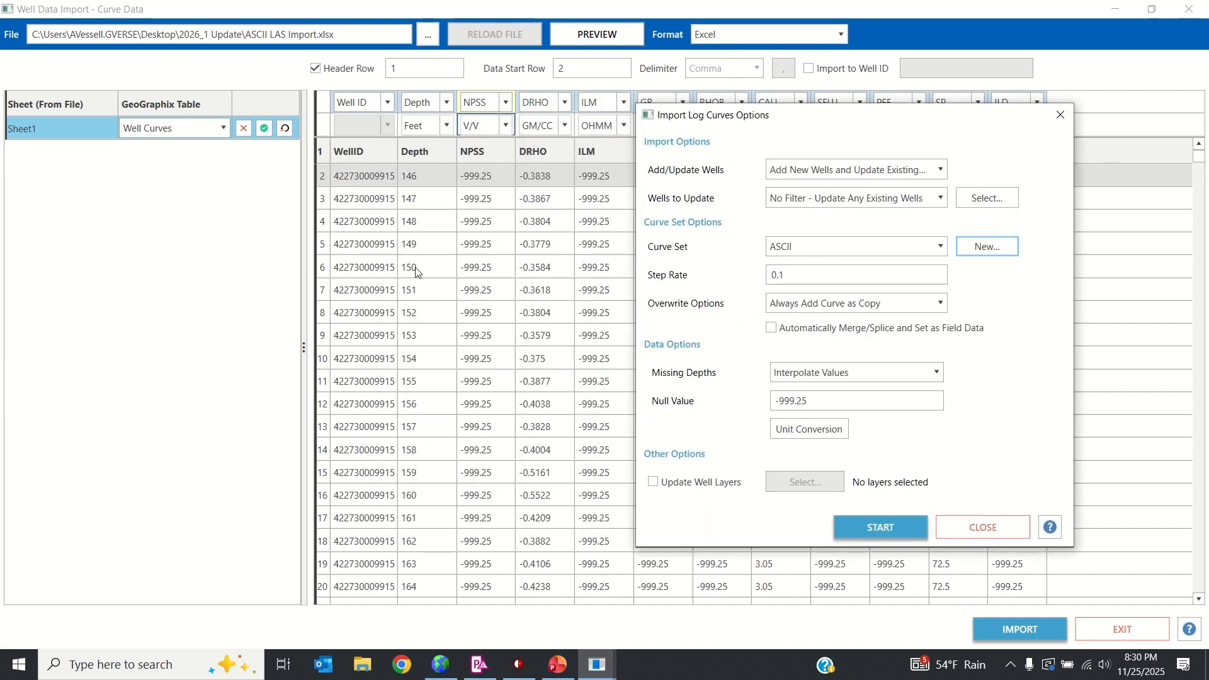
pyautogui.click(831, 274)
pyautogui.hotkey('ctrl', 'a')
pyautogui.write('1')
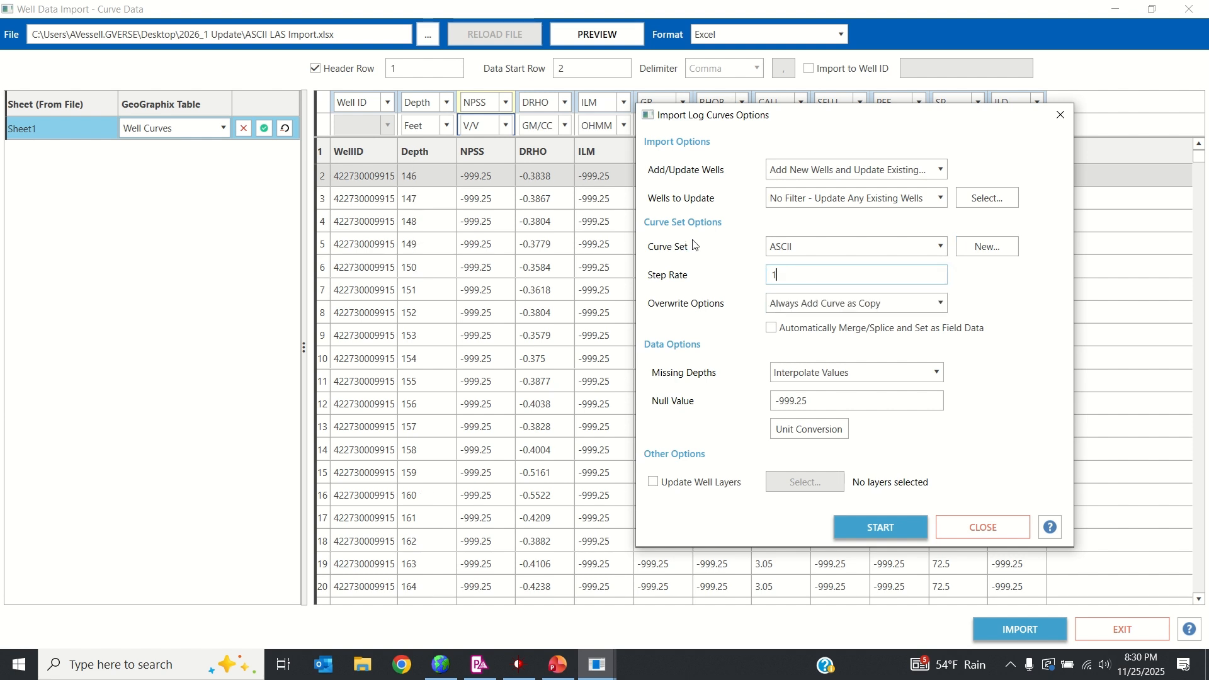
pyautogui.press('Tab')
# Review the overwrite, missing depth and null value options, keeping Always Add Curve as Copy and Interpolate Values
pyautogui.click(867, 305)
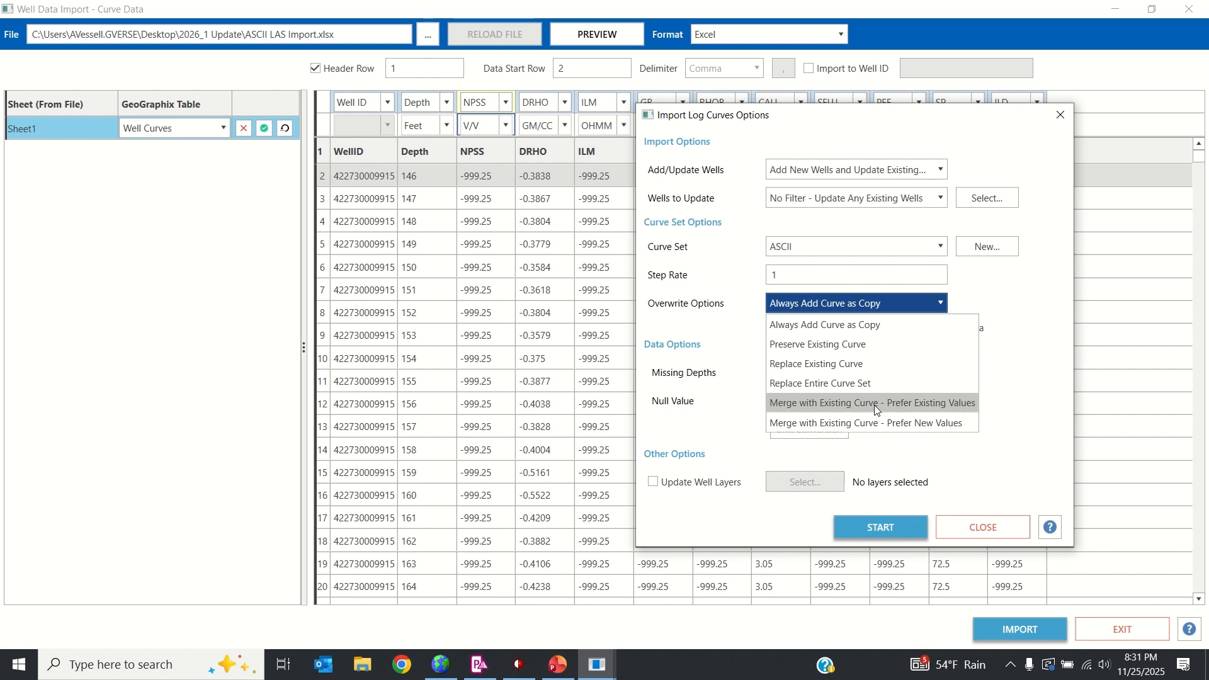
pyautogui.click(954, 321)
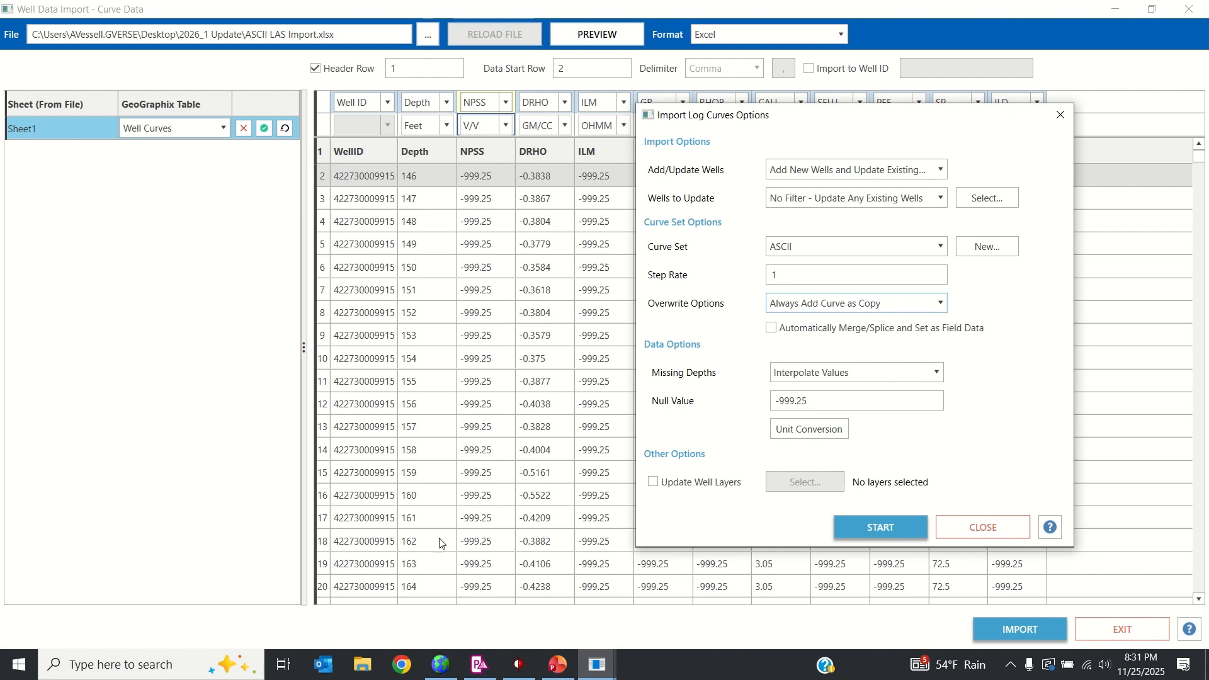
pyautogui.click(797, 378)
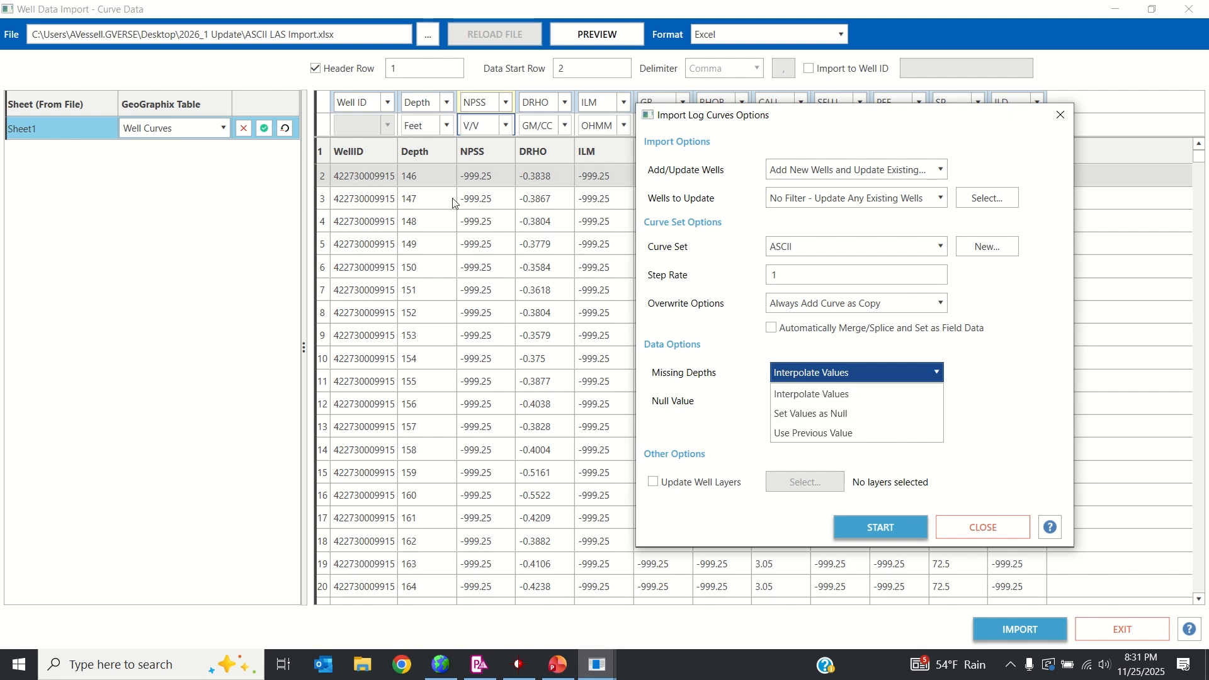
pyautogui.click(887, 375)
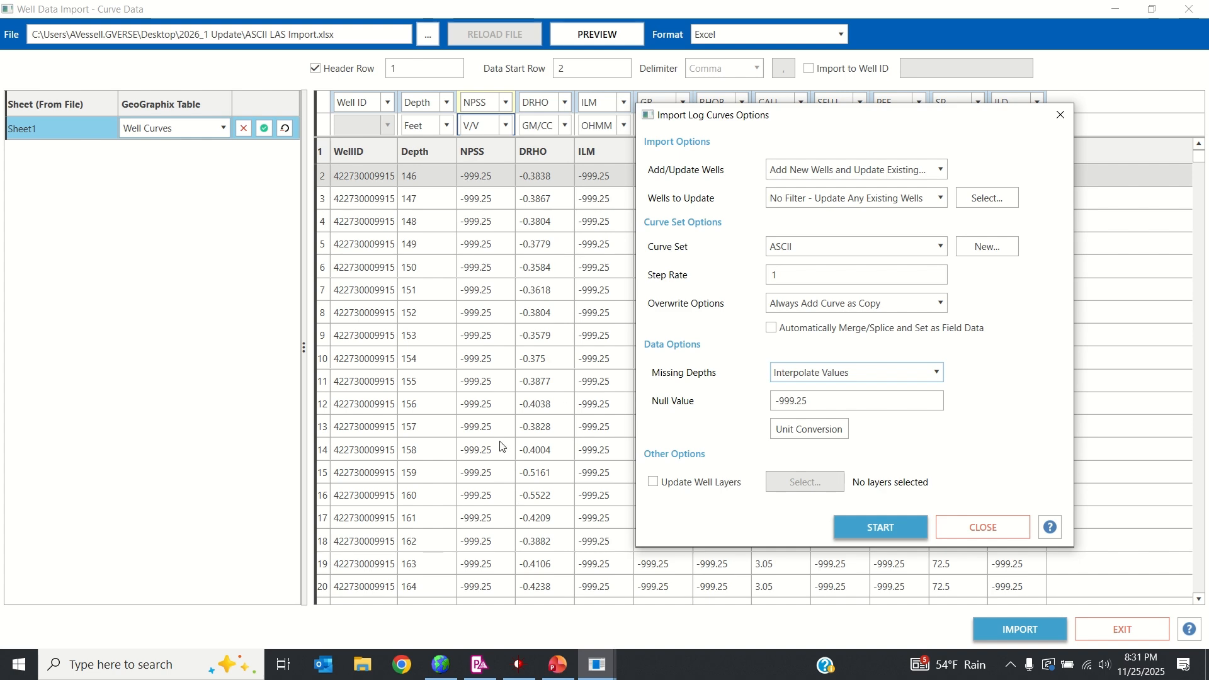
pyautogui.moveTo(883, 121); pyautogui.dragTo(1010, 147)
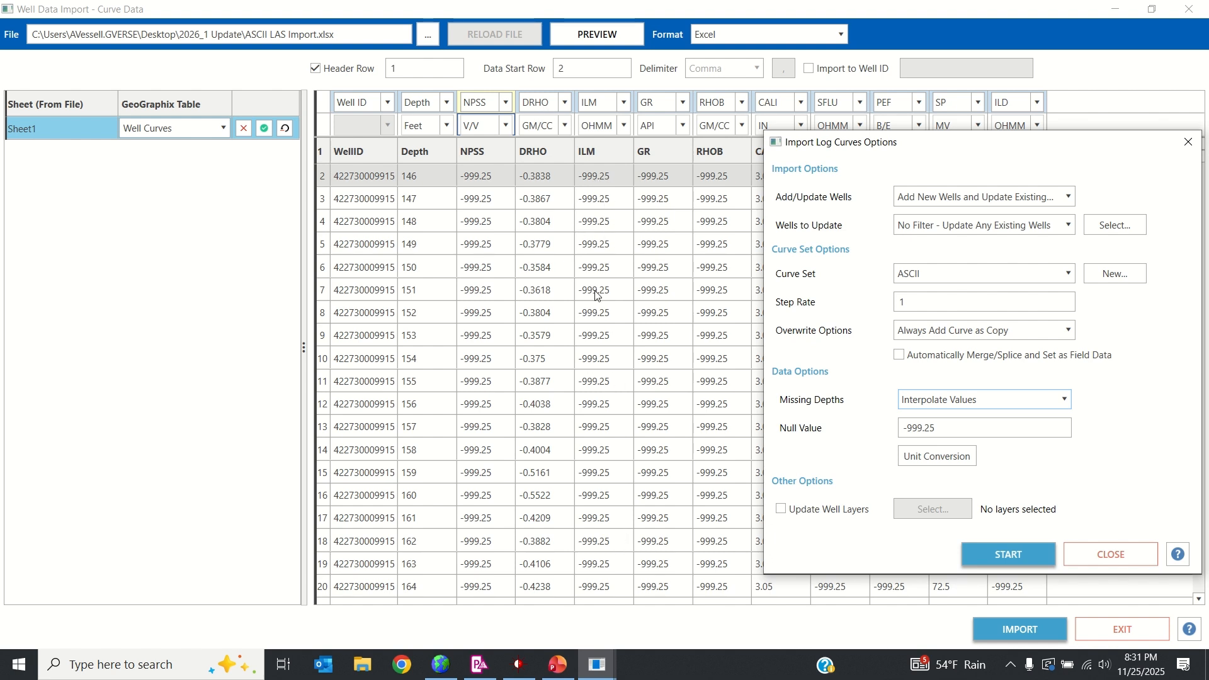
pyautogui.click(931, 428)
# Examine the conversion choices for GM/CC and the list of defined unit conversions, leaving both without changes
pyautogui.click(957, 460)
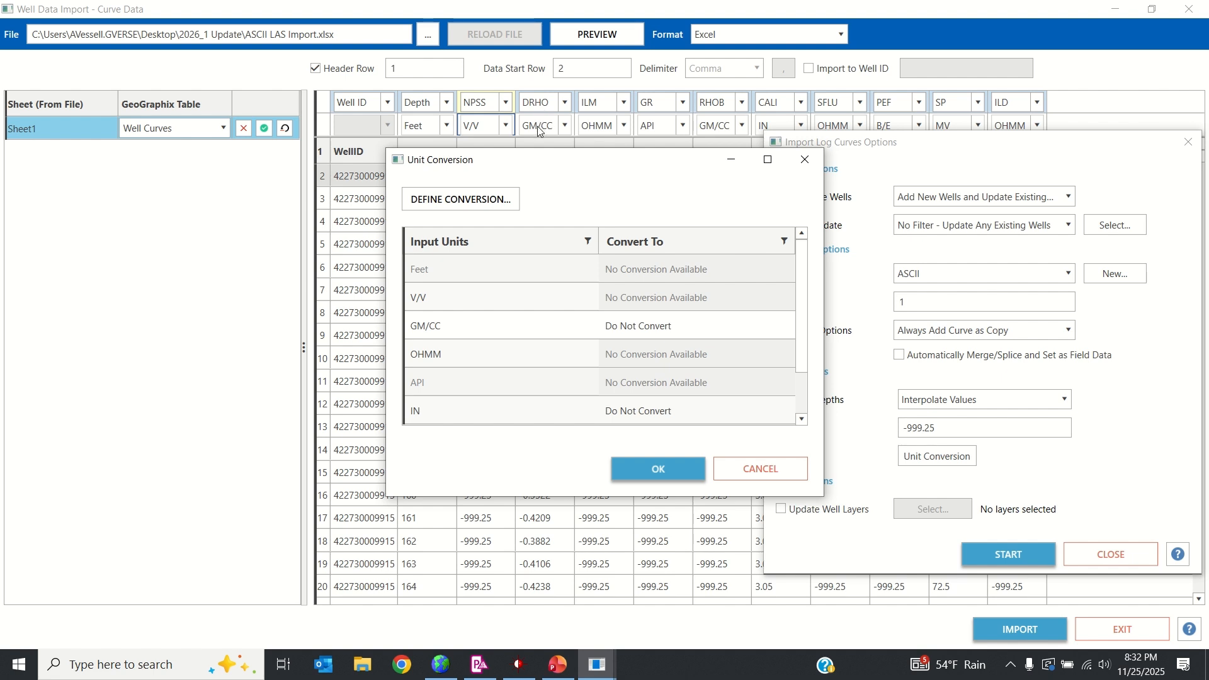
pyautogui.click(664, 327)
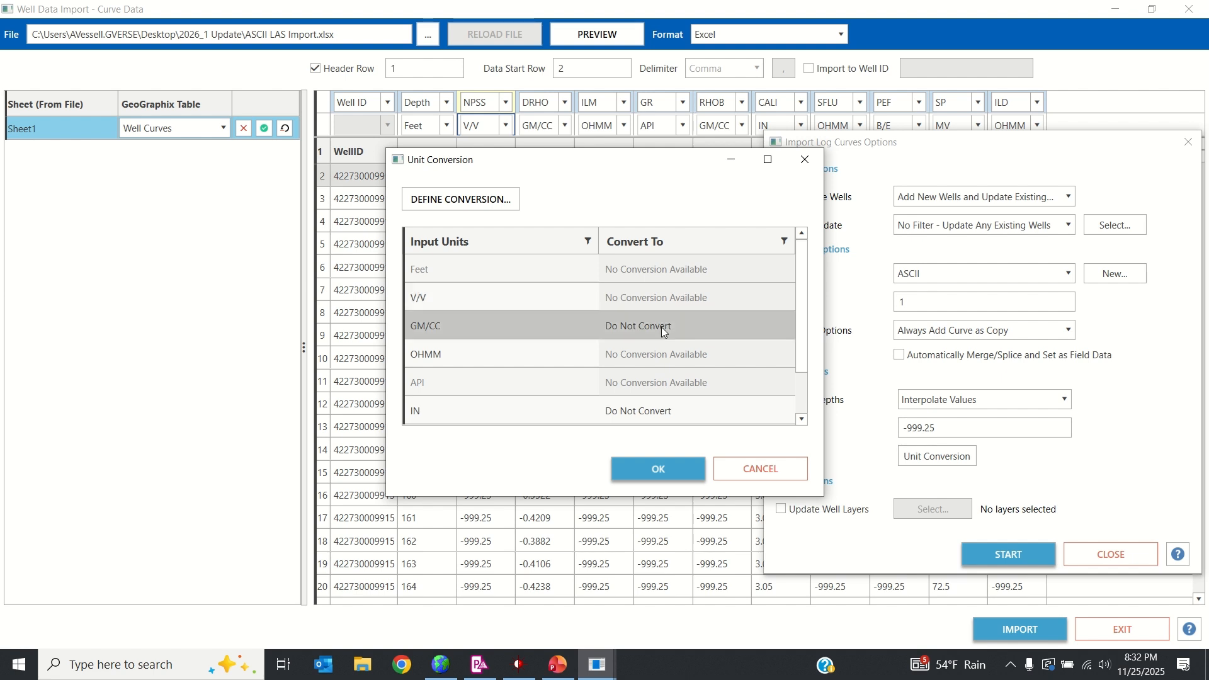
pyautogui.click(679, 324)
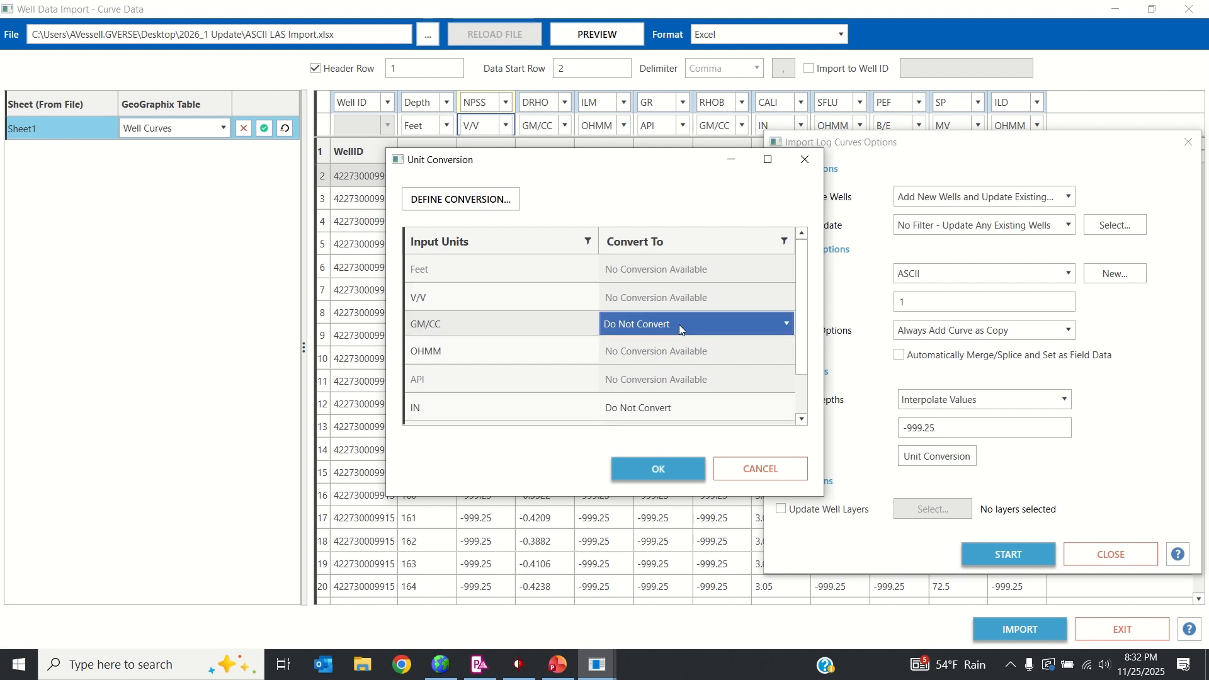
pyautogui.click(679, 323)
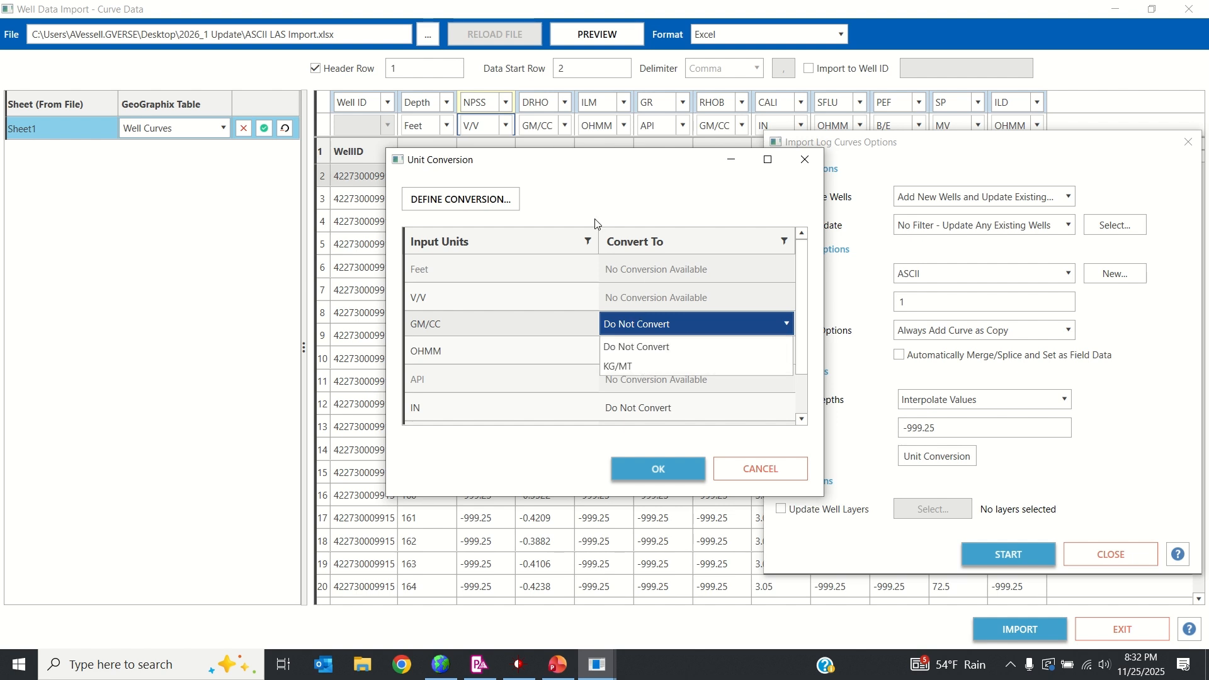
pyautogui.click(579, 177)
pyautogui.click(484, 207)
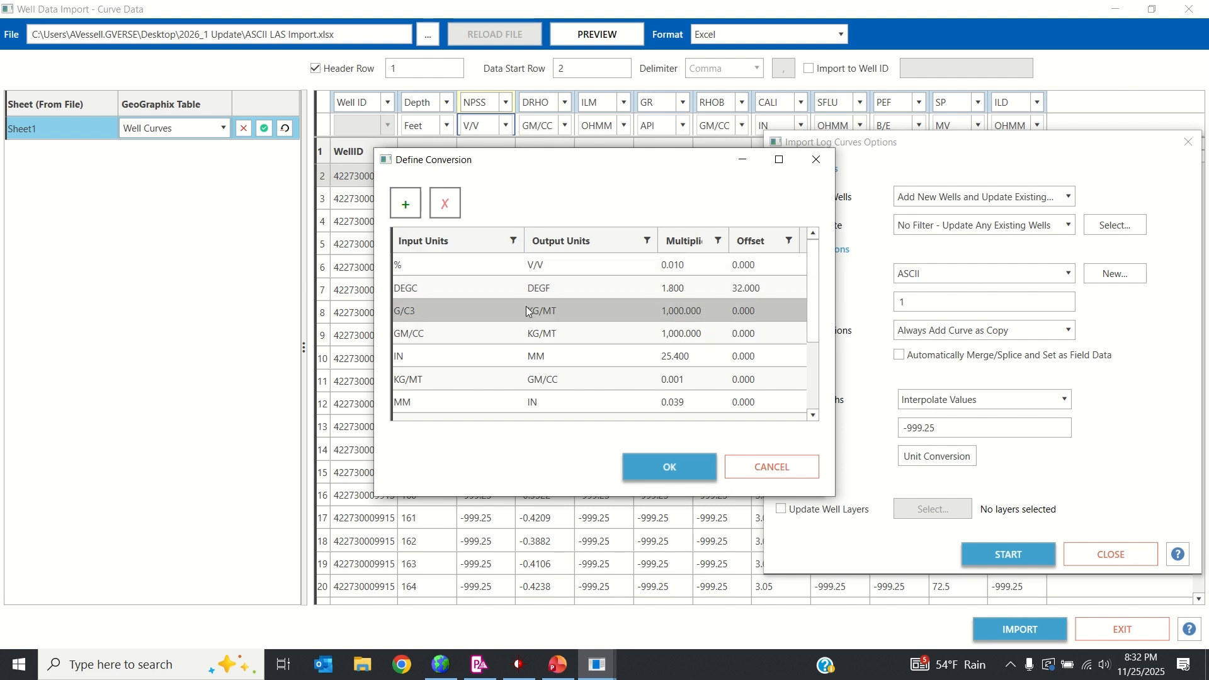
pyautogui.scroll(-2, 513, 311)
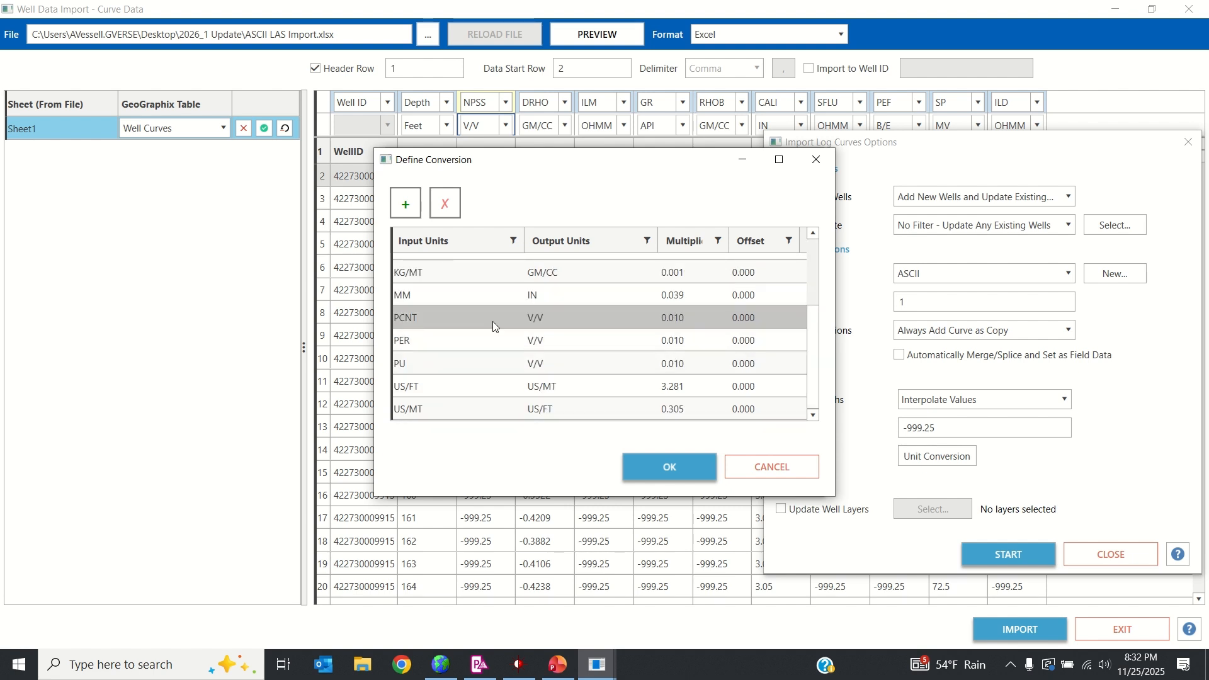
pyautogui.scroll(2, 492, 321)
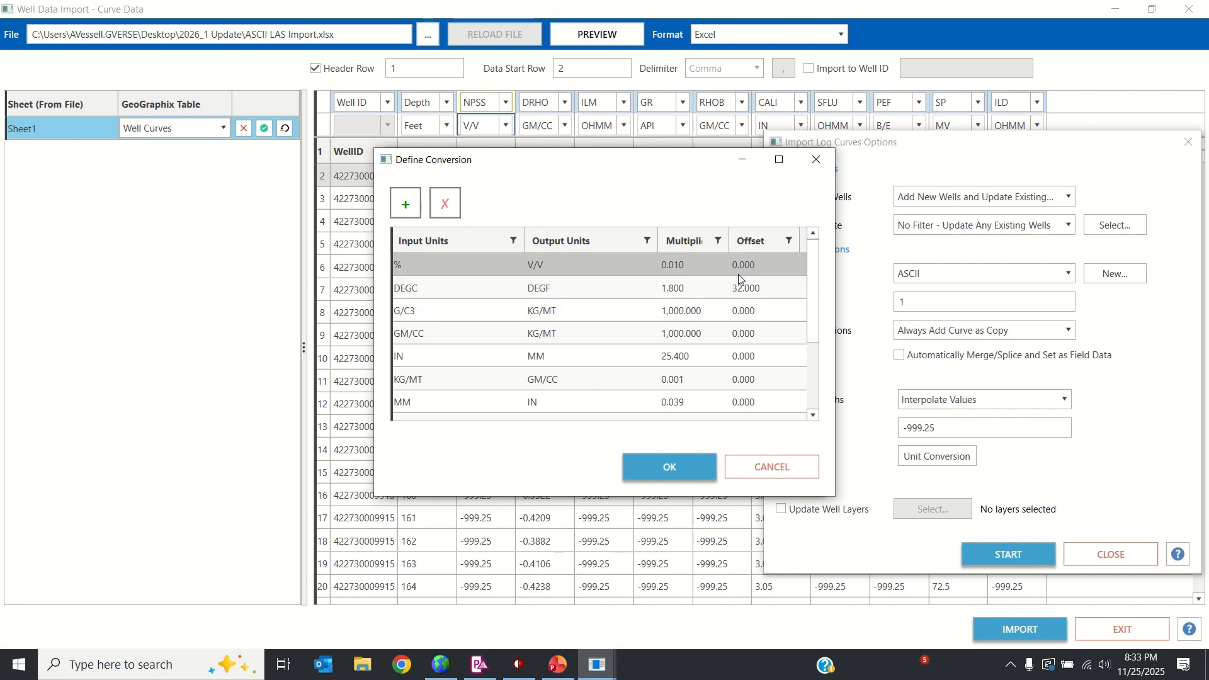
pyautogui.click(773, 467)
pyautogui.click(777, 464)
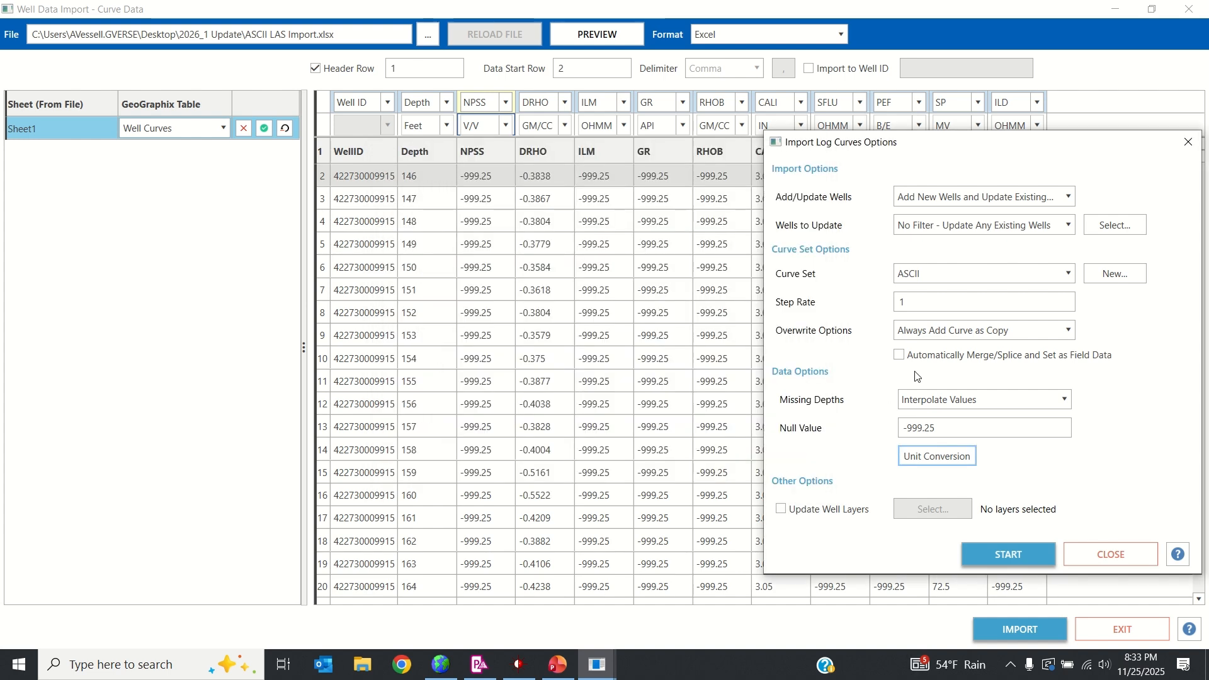
# Run the log curve import with the chosen options, check its log file, and close the import tool
pyautogui.moveTo(918, 142); pyautogui.dragTo(546, 83)
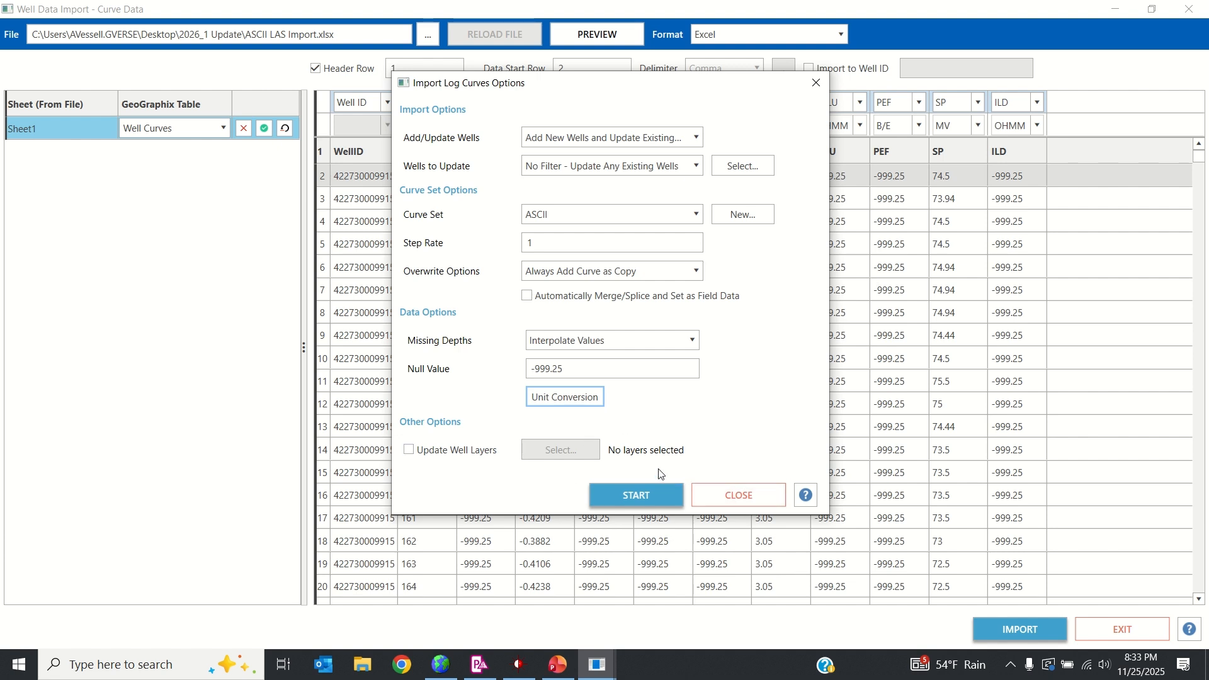
pyautogui.click(624, 493)
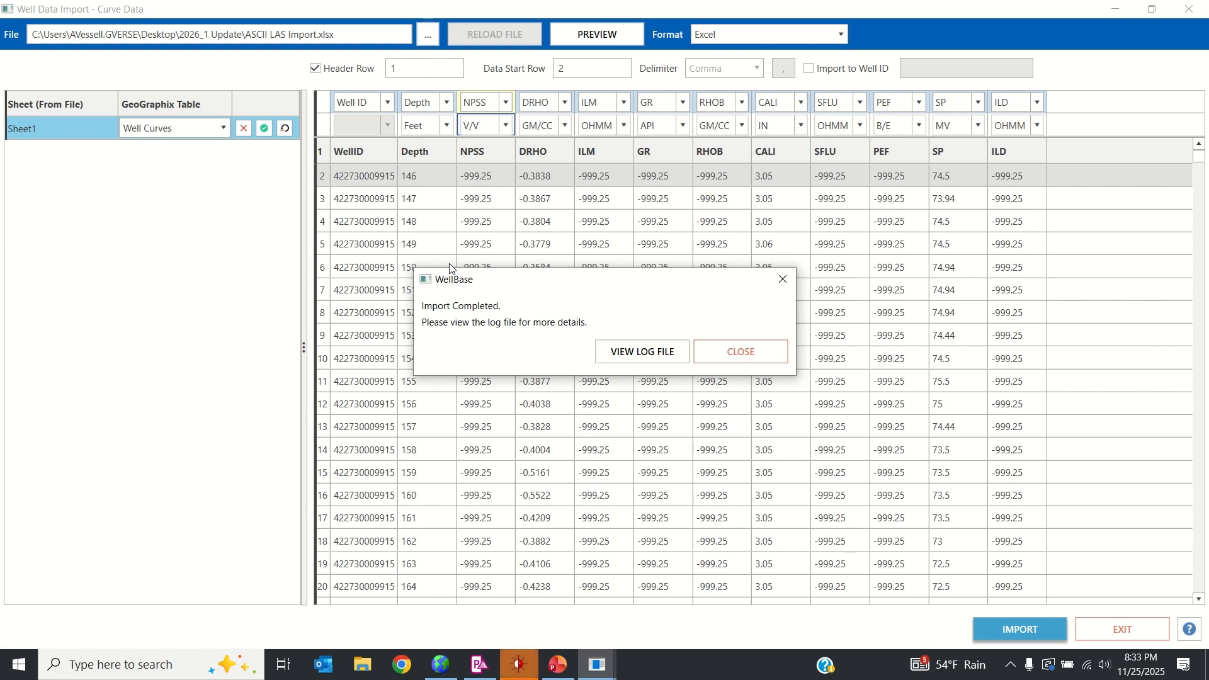
pyautogui.click(642, 351)
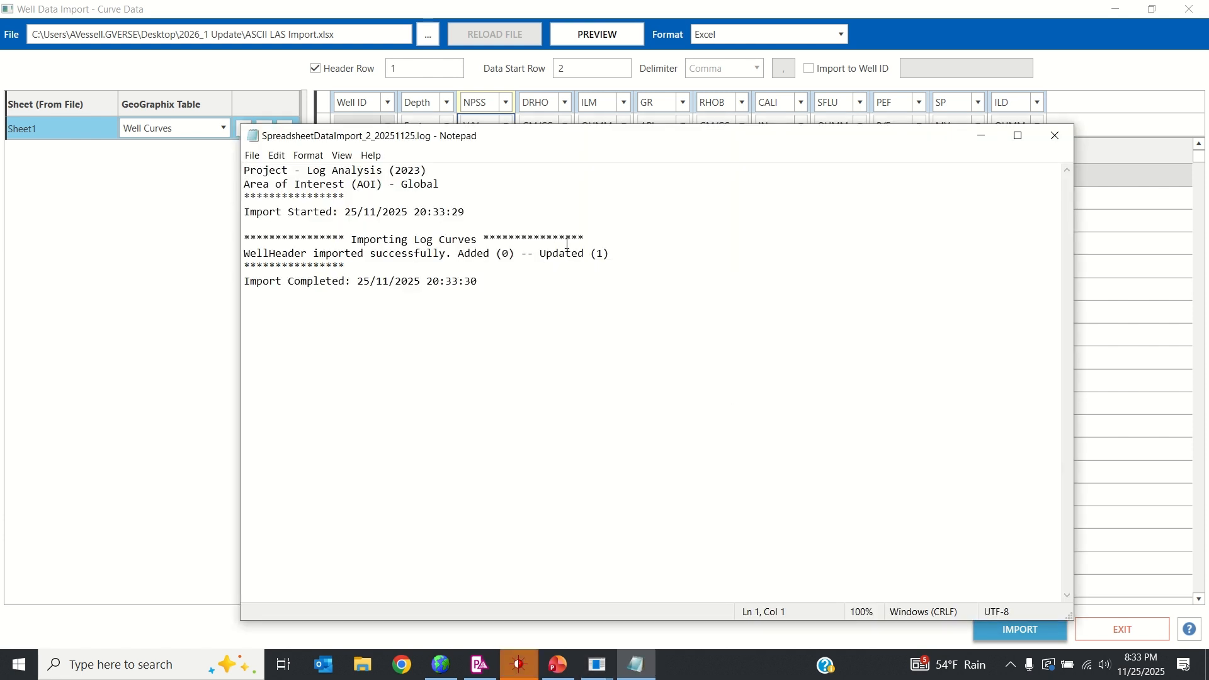
pyautogui.doubleClick(592, 253)
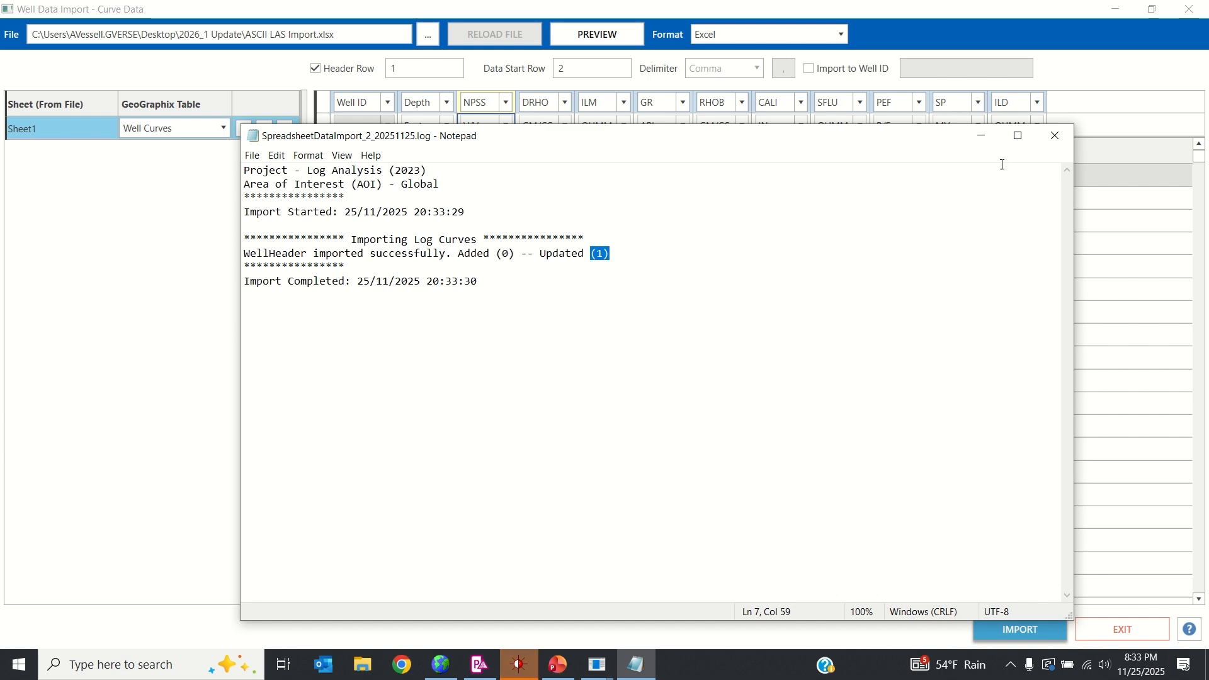
pyautogui.click(1063, 144)
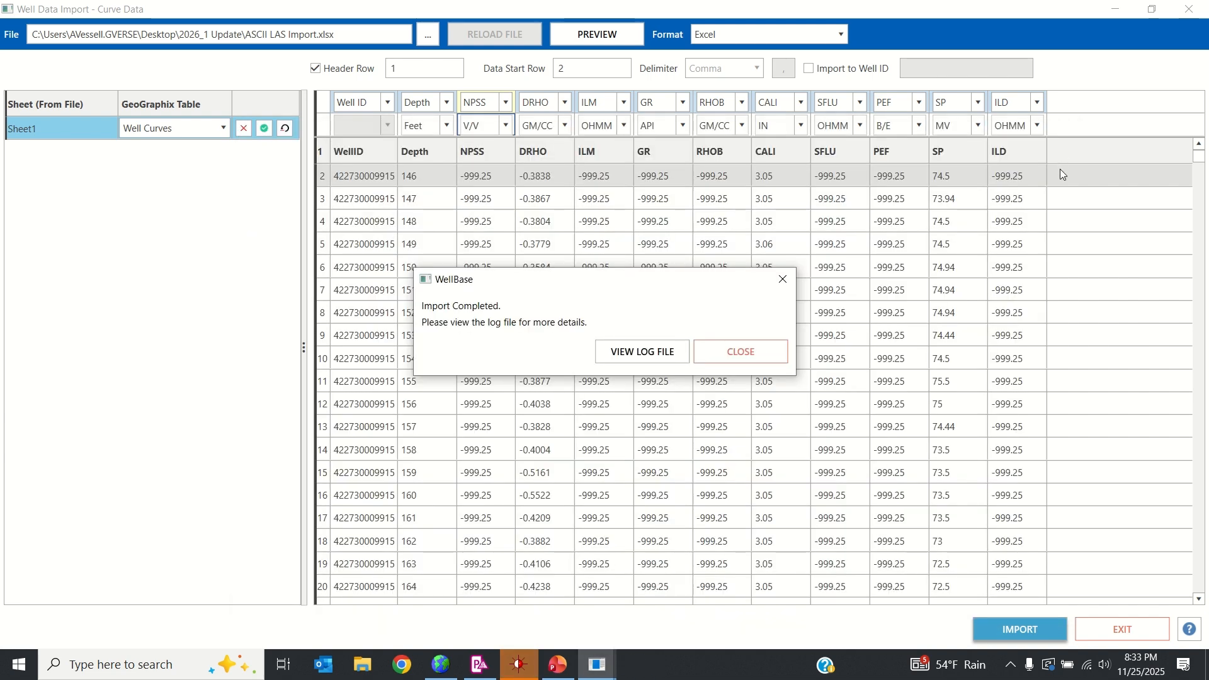
pyautogui.click(730, 347)
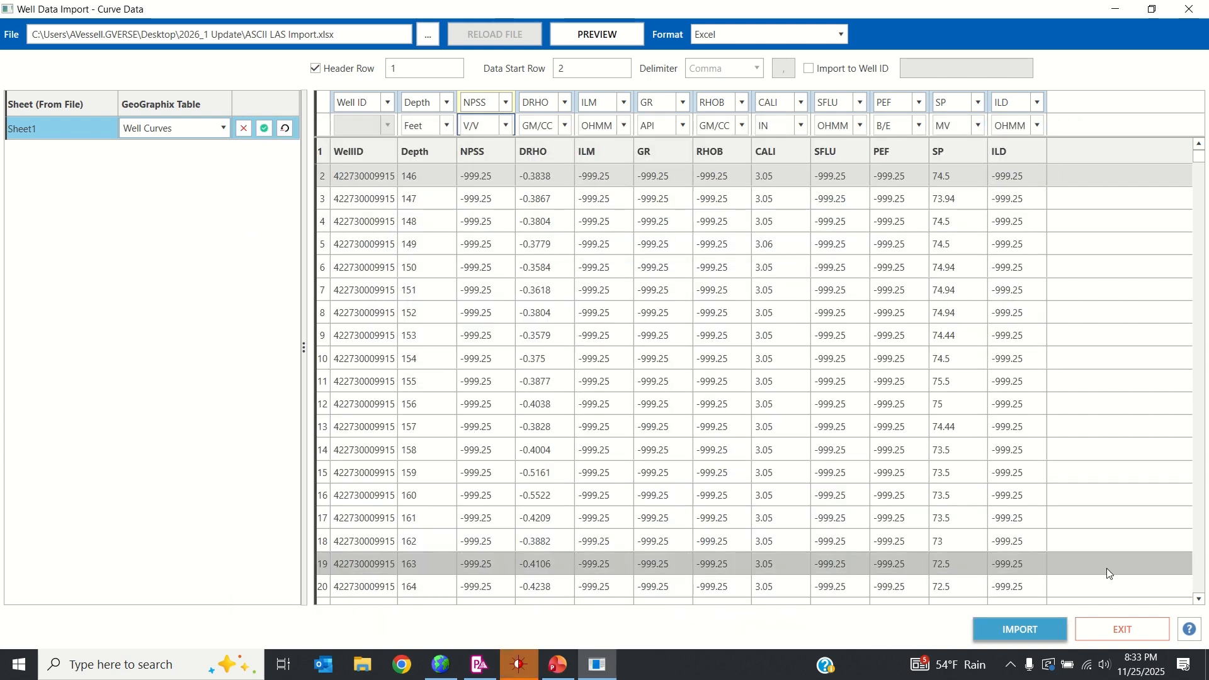
pyautogui.click(1188, 9)
# Switch to GVERSE Petrophysics, display well GRI 15, and examine the ASCII curve set in its curve data
pyautogui.click(471, 668)
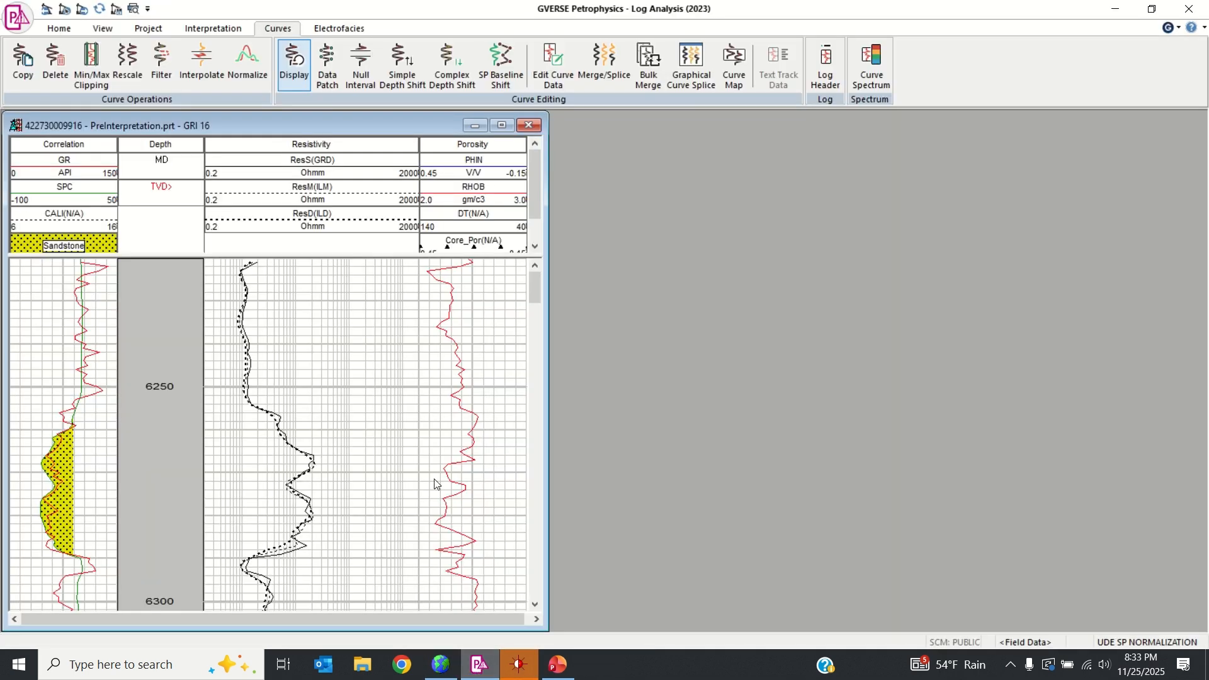
pyautogui.click(46, 8)
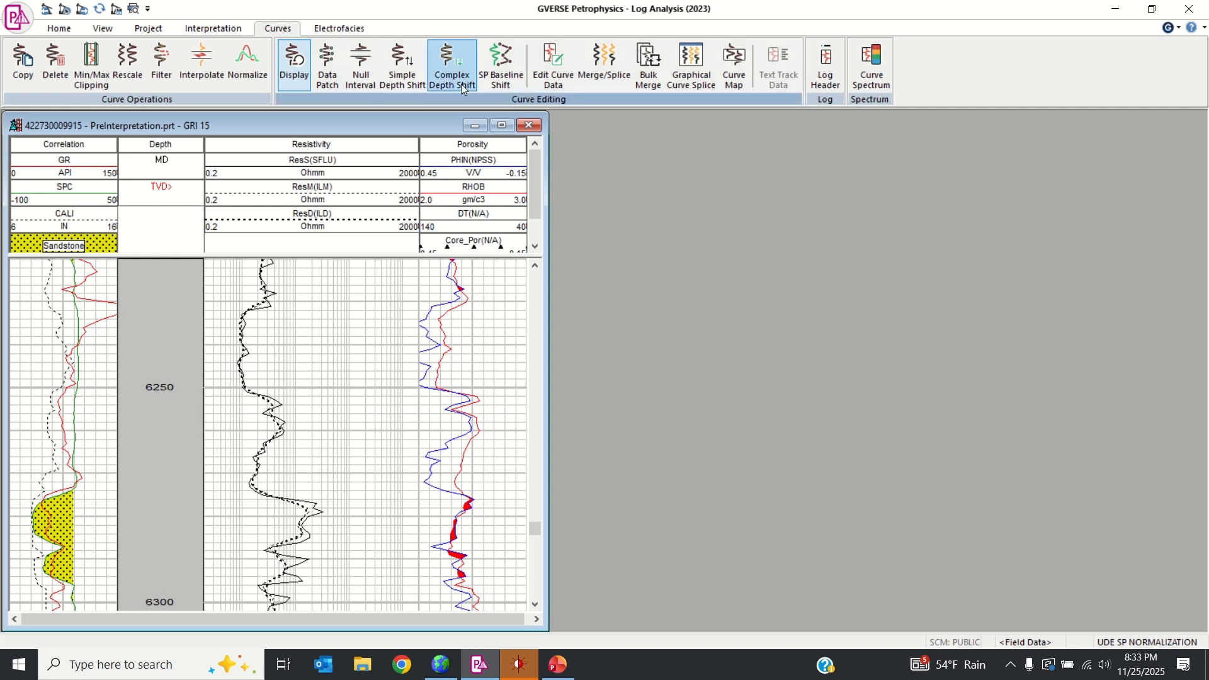
pyautogui.click(554, 63)
pyautogui.click(314, 272)
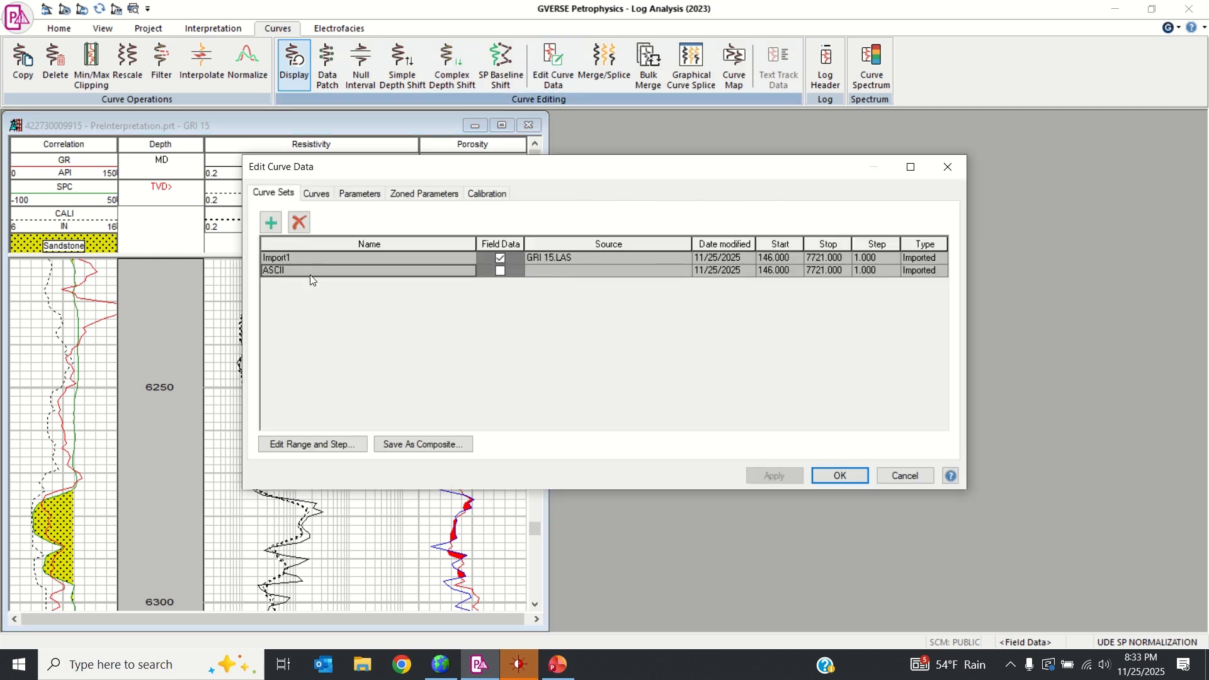
# Examine the curves, units and depth ranges of the Import1 and ASCII curve sets, and leave the curve data without changes
pyautogui.click(316, 193)
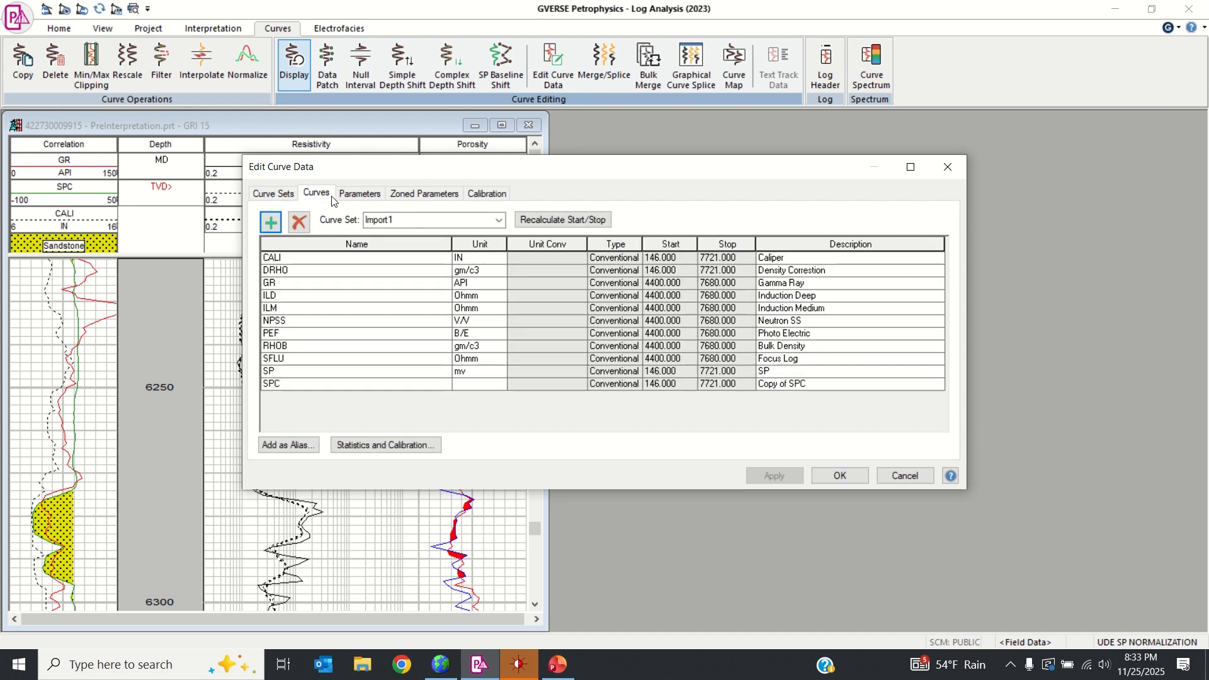
pyautogui.click(498, 220)
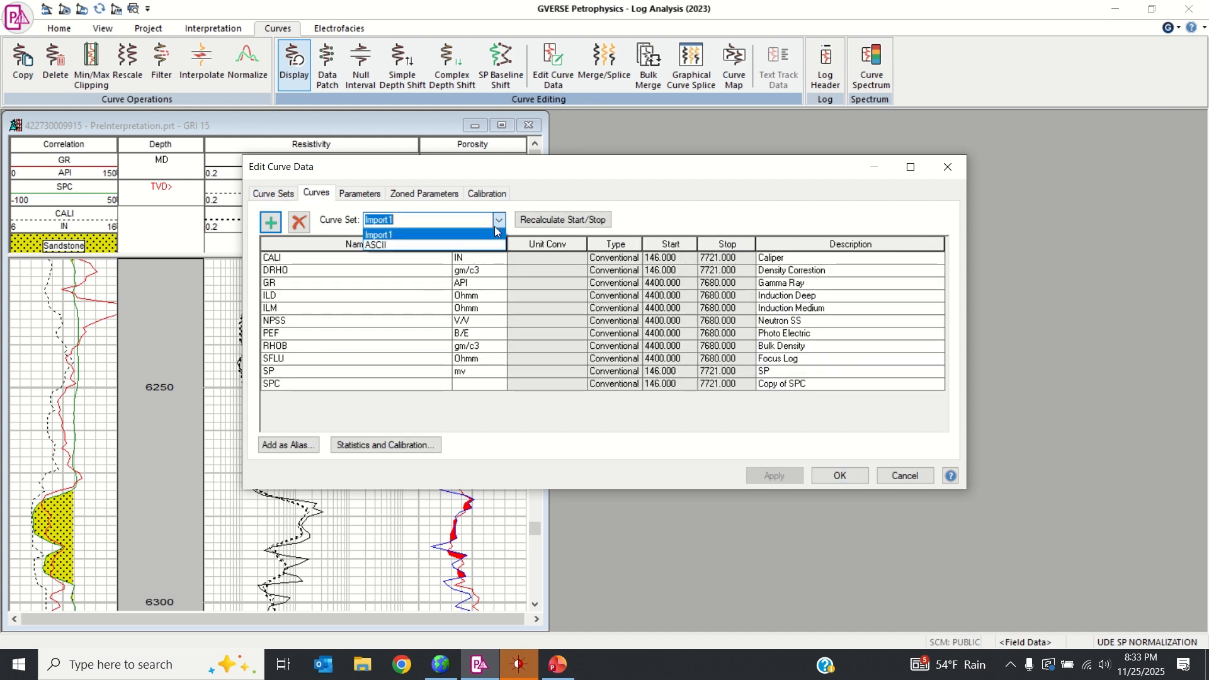
pyautogui.click(427, 245)
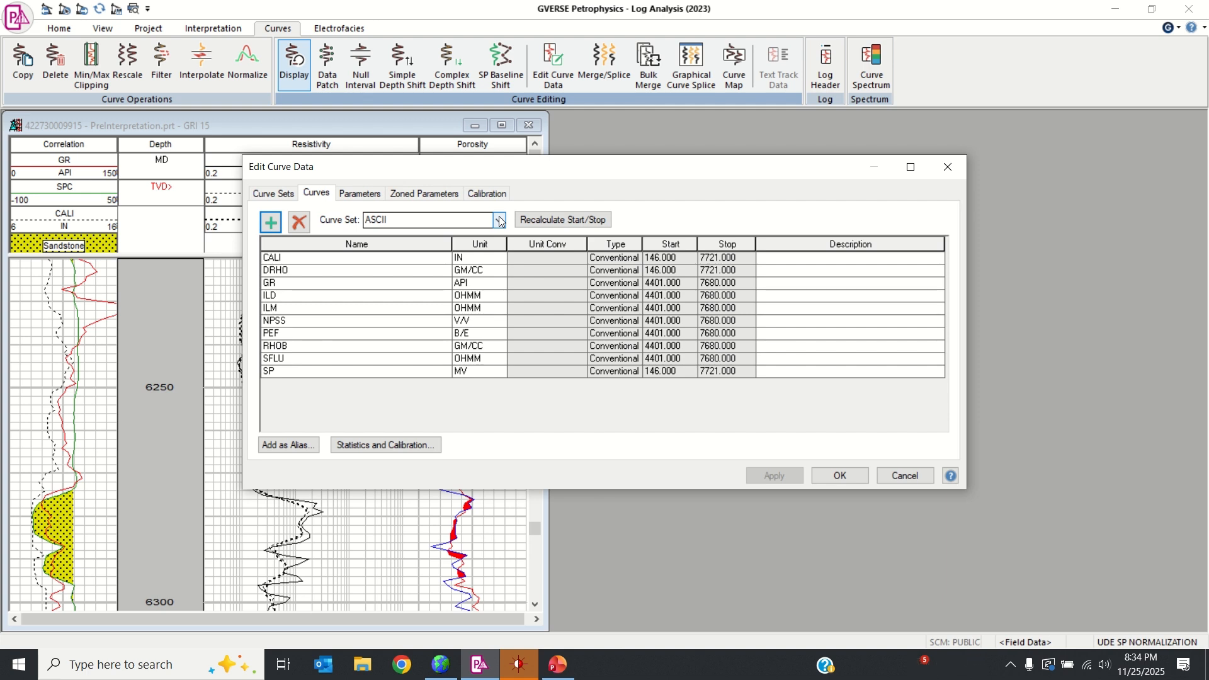
pyautogui.click(914, 477)
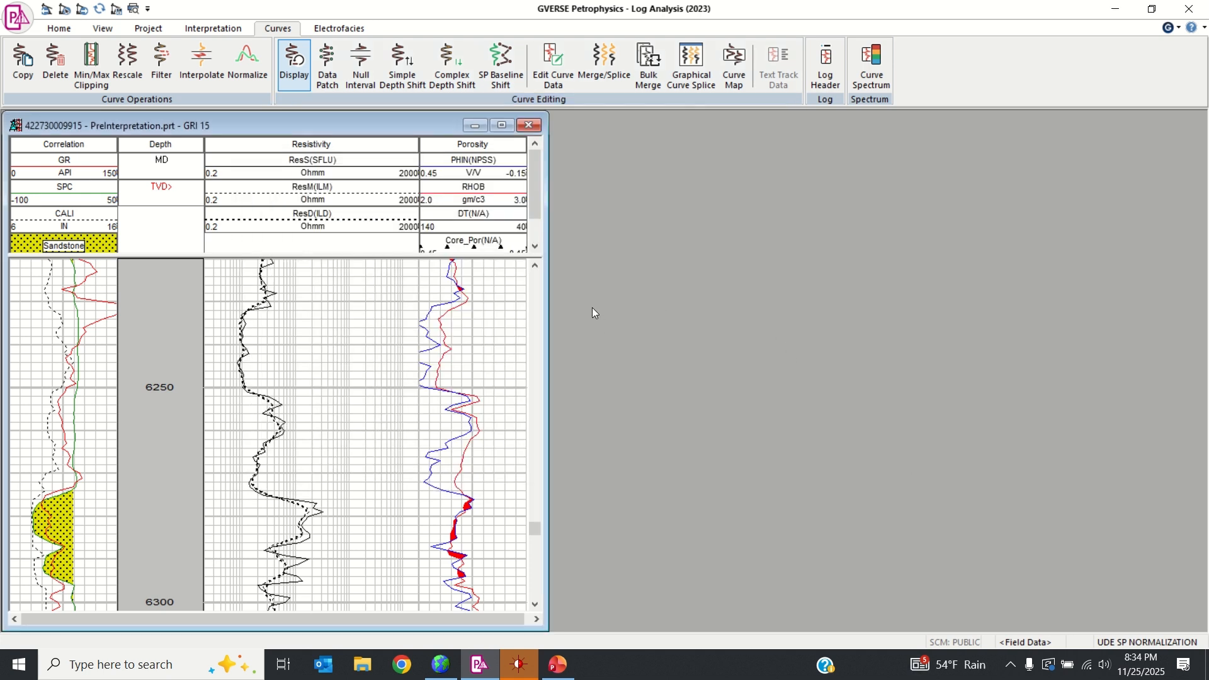
# Begin an LAS/LBS import and select all LAS files in the Class_Data directory
pyautogui.click(58, 28)
pyautogui.click(17, 17)
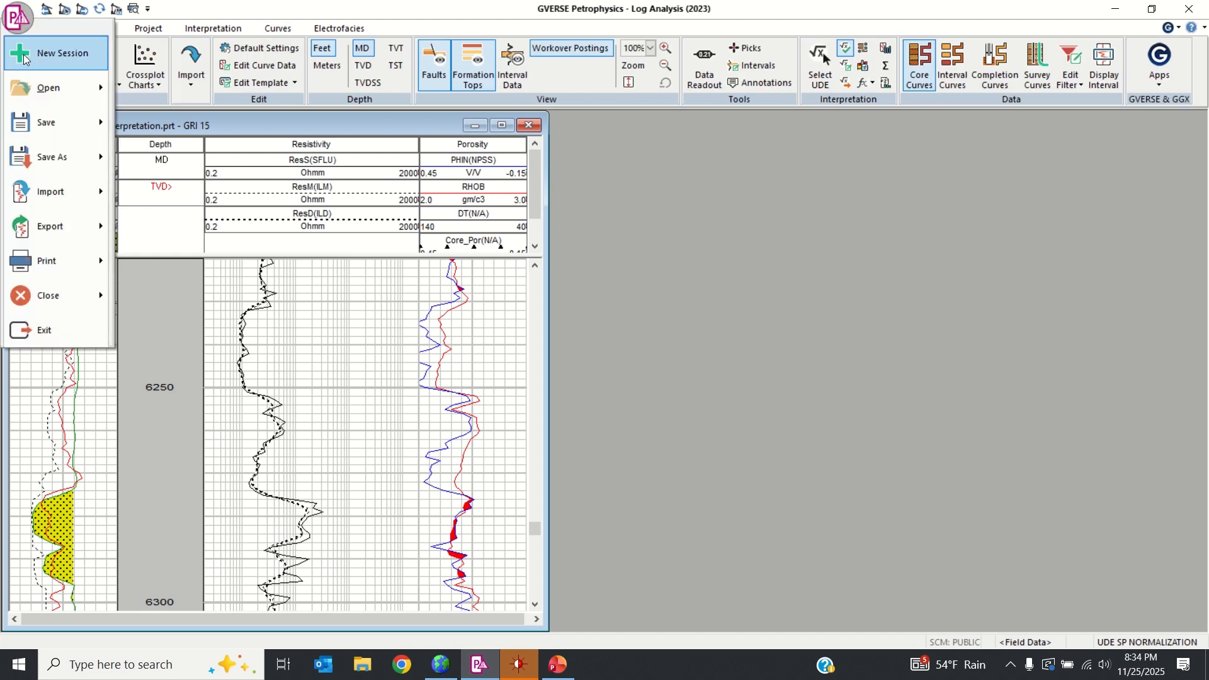
pyautogui.moveTo(58, 191)
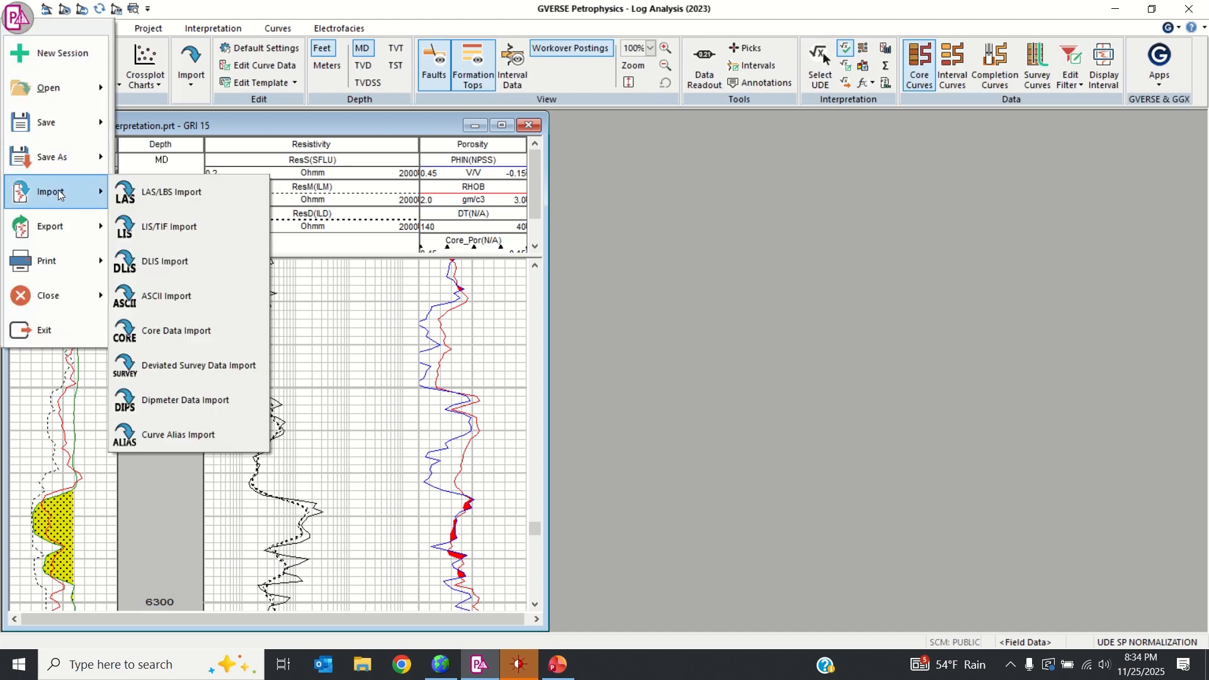
pyautogui.click(149, 202)
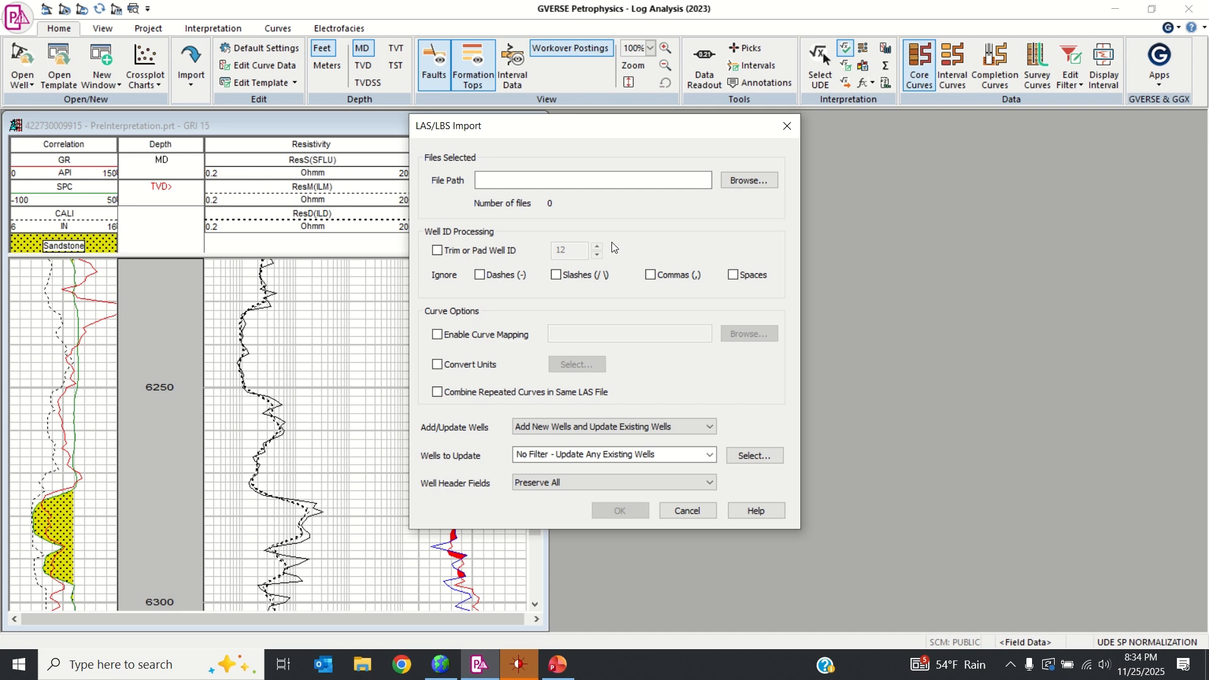
pyautogui.click(734, 181)
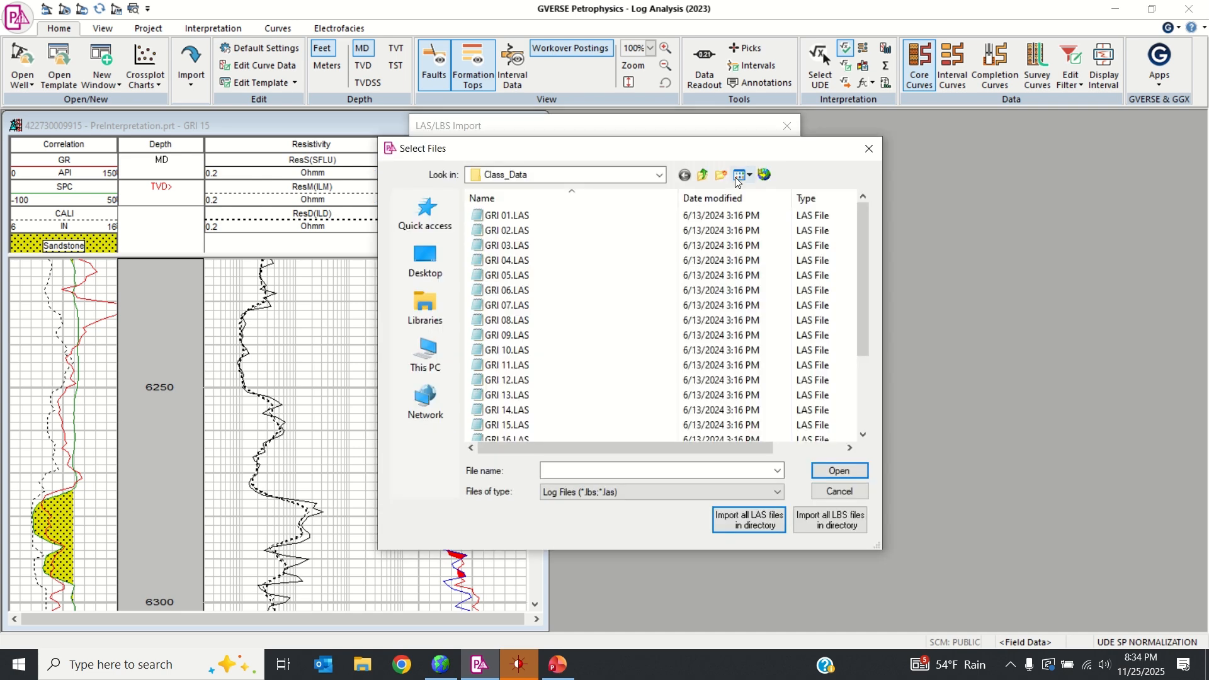
pyautogui.click(773, 528)
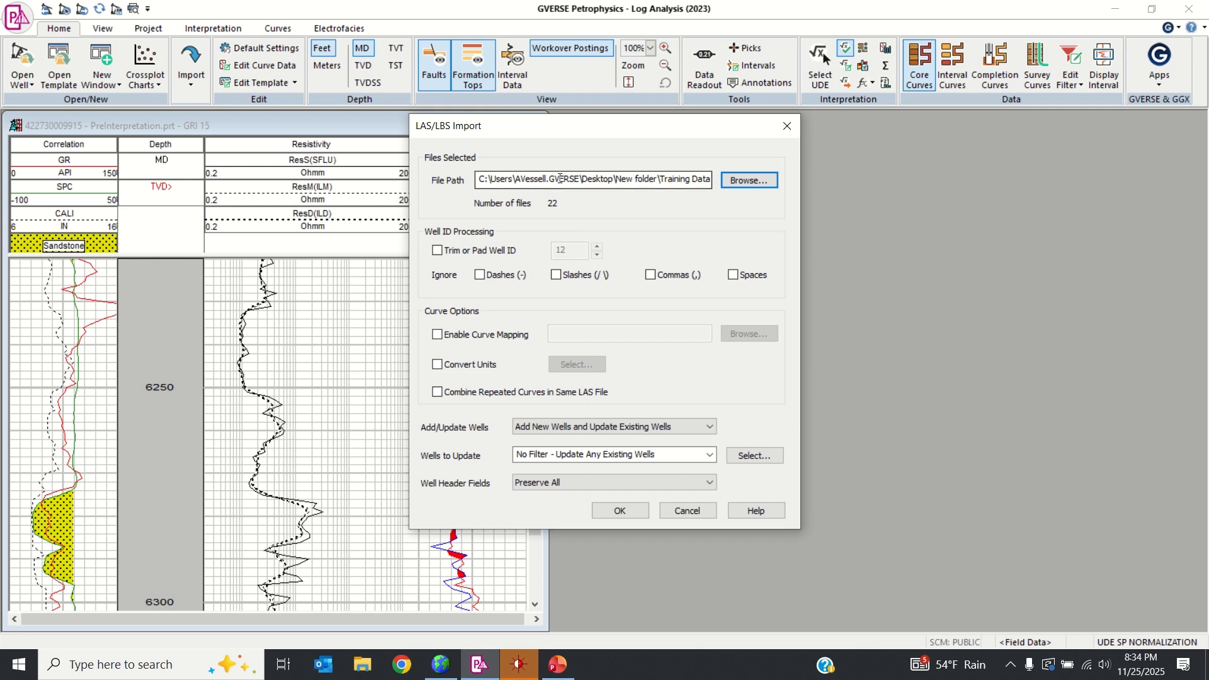
# Try enabling curve mapping and look for a CSV mapping file, cancel the selection and turn mapping back off
pyautogui.click(438, 335)
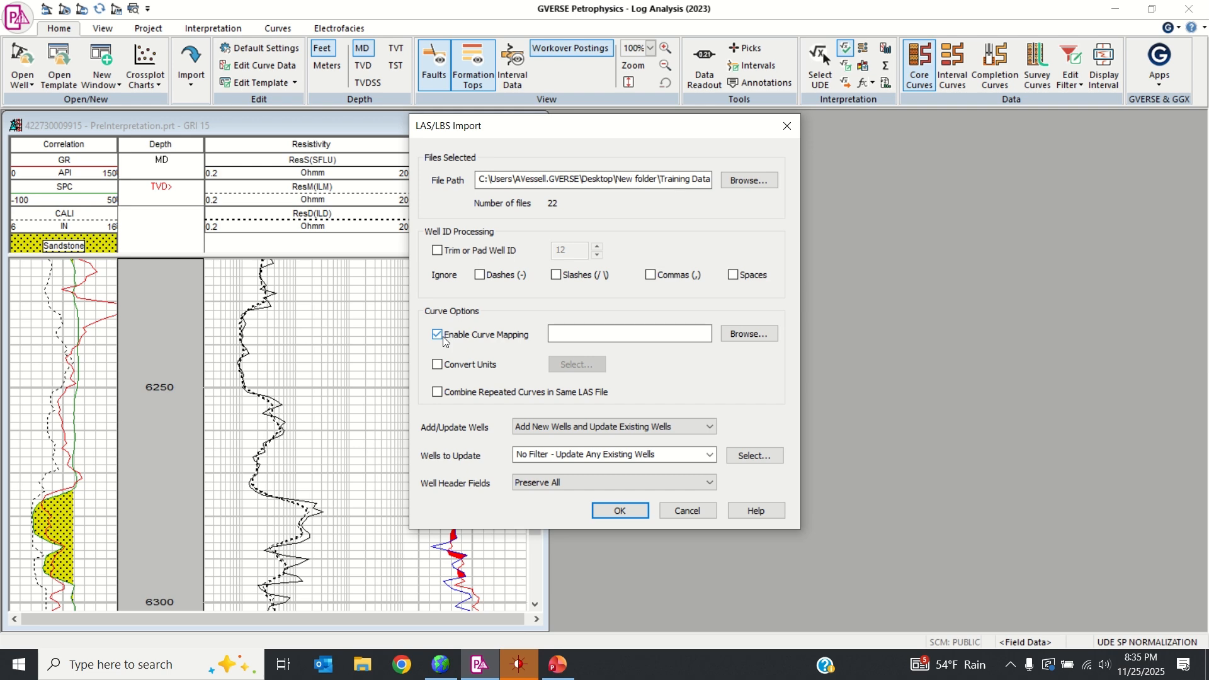
pyautogui.click(749, 333)
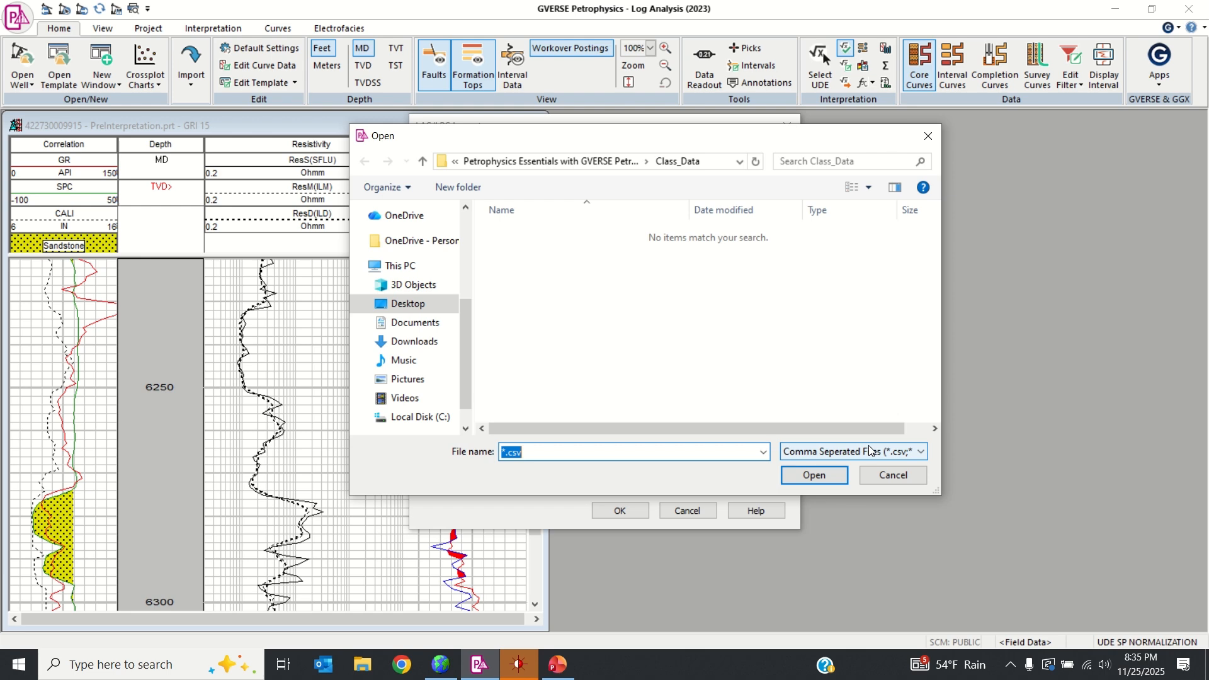
pyautogui.click(895, 478)
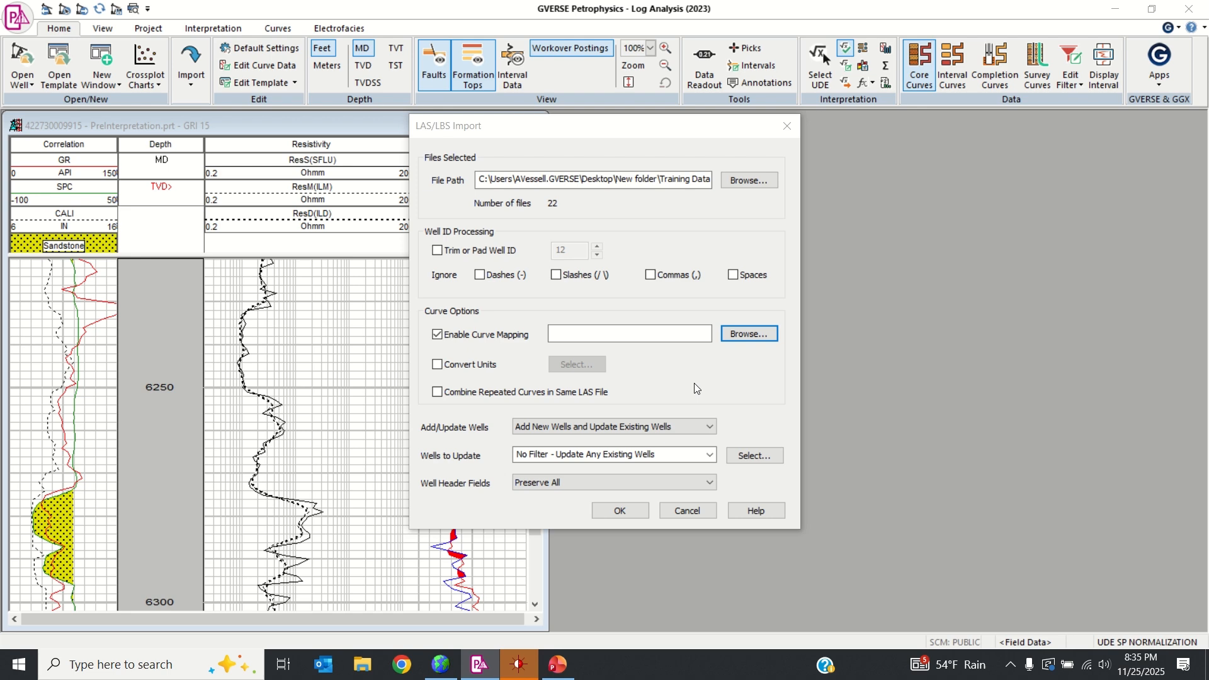
pyautogui.click(485, 334)
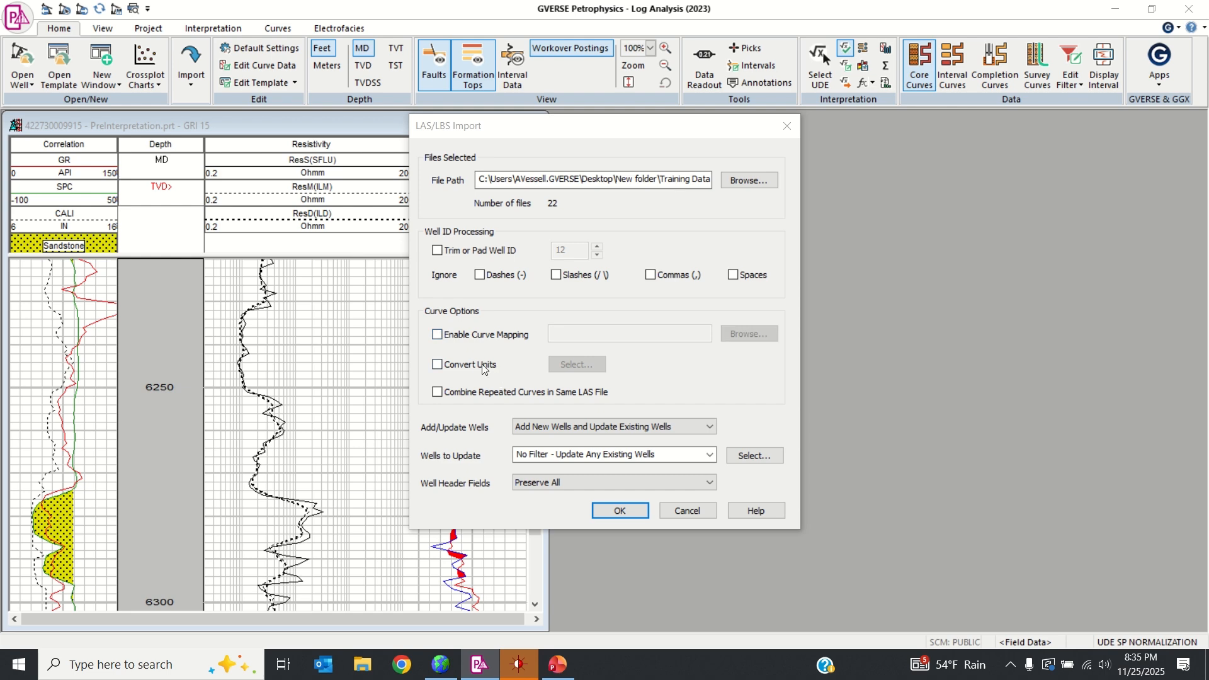
# Try the unit conversions for %, PCNT, PER and PU to V/V, cancel the selection and turn unit conversion back off
pyautogui.click(481, 364)
pyautogui.click(576, 365)
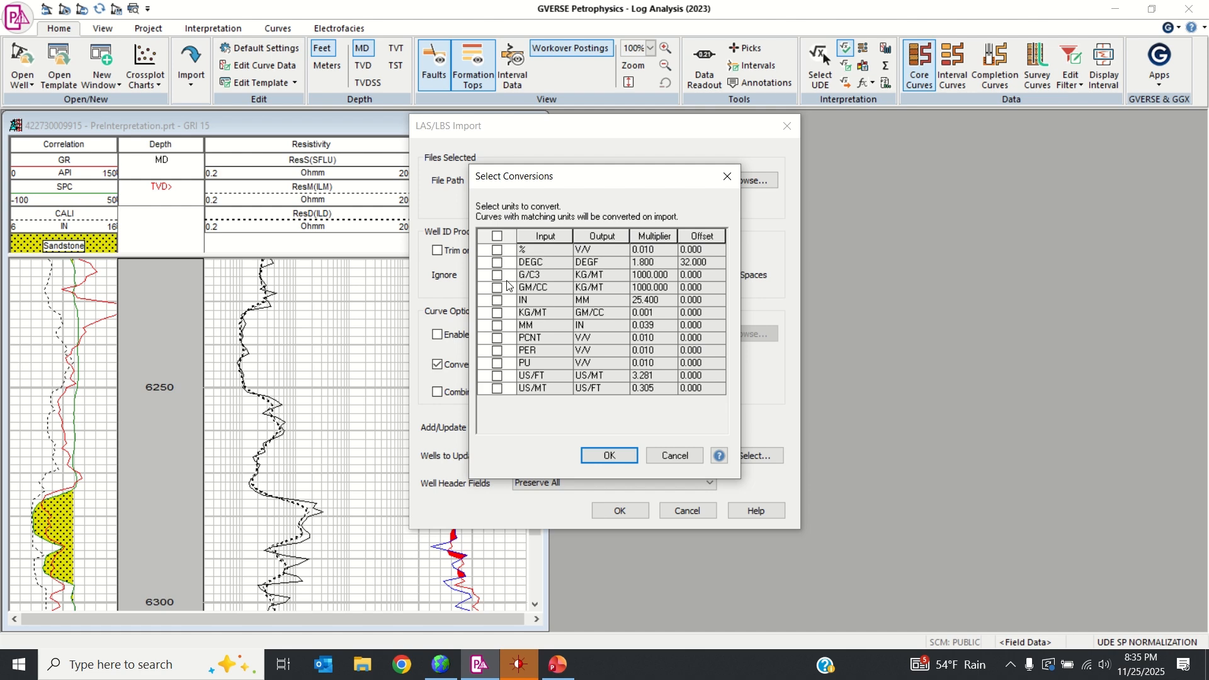
pyautogui.click(497, 250)
pyautogui.click(497, 339)
pyautogui.click(497, 350)
pyautogui.click(499, 365)
pyautogui.click(497, 235)
pyautogui.click(692, 460)
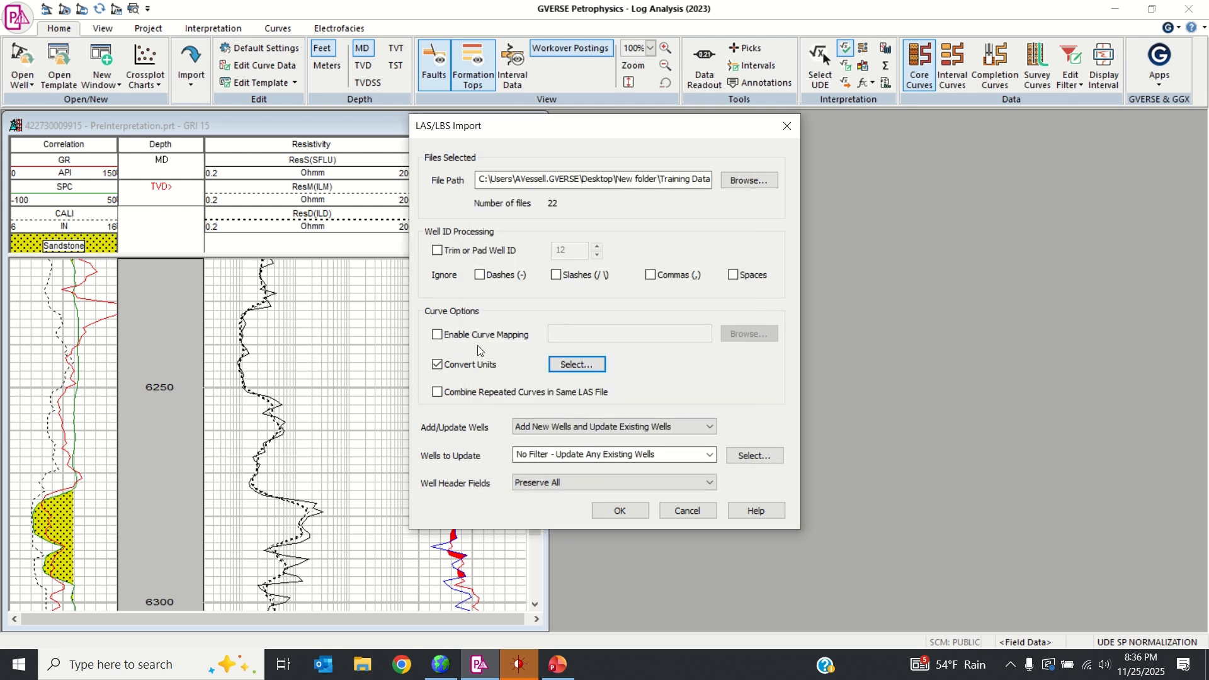
pyautogui.click(481, 372)
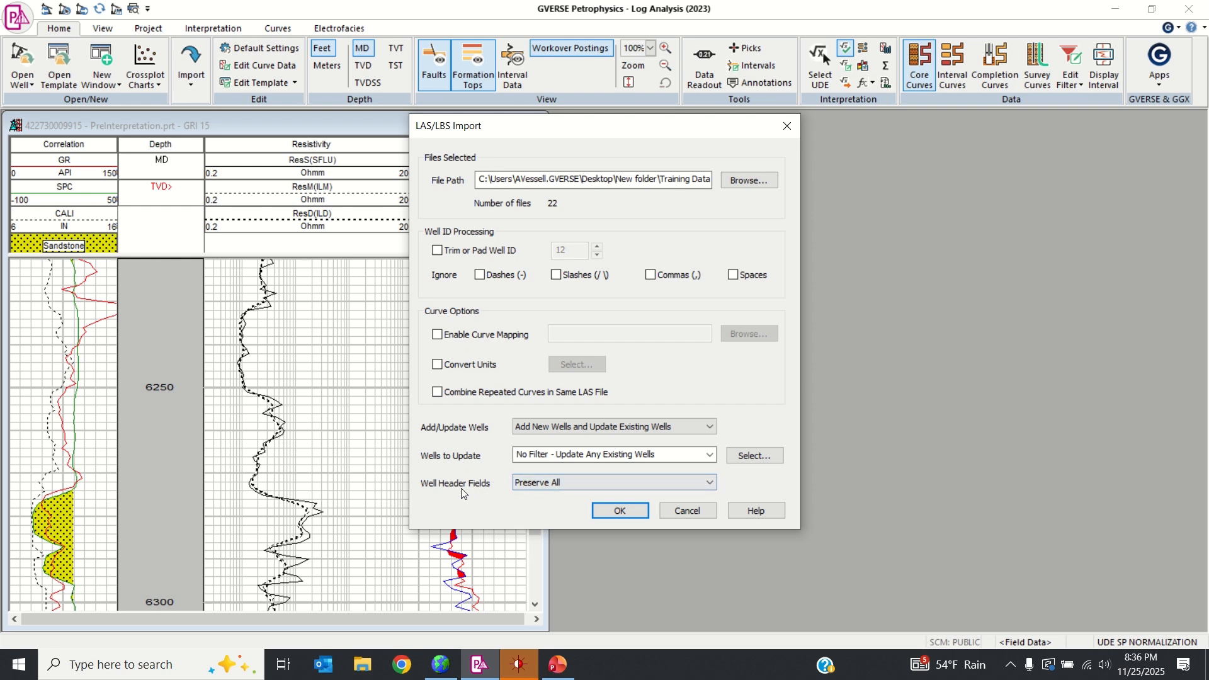
# Check the well header in WellBase, then set the LAS import's Well Header Fields to Do Not Import Well Header and confirm
pyautogui.click(532, 668)
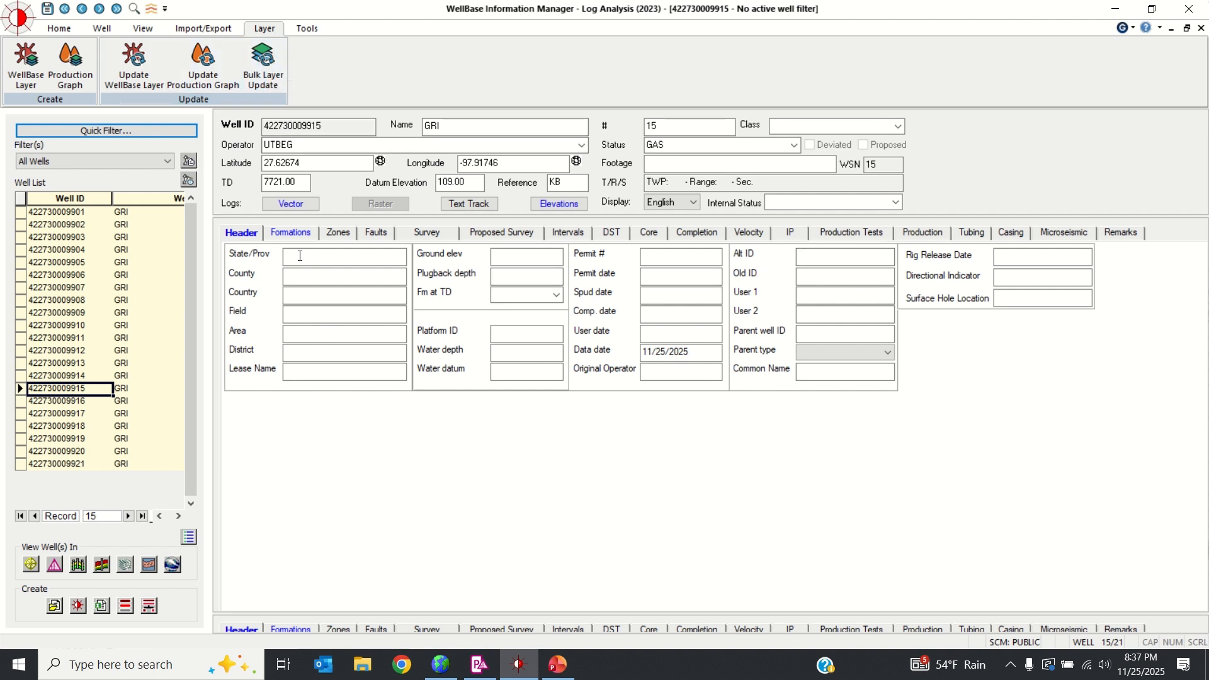
pyautogui.click(487, 671)
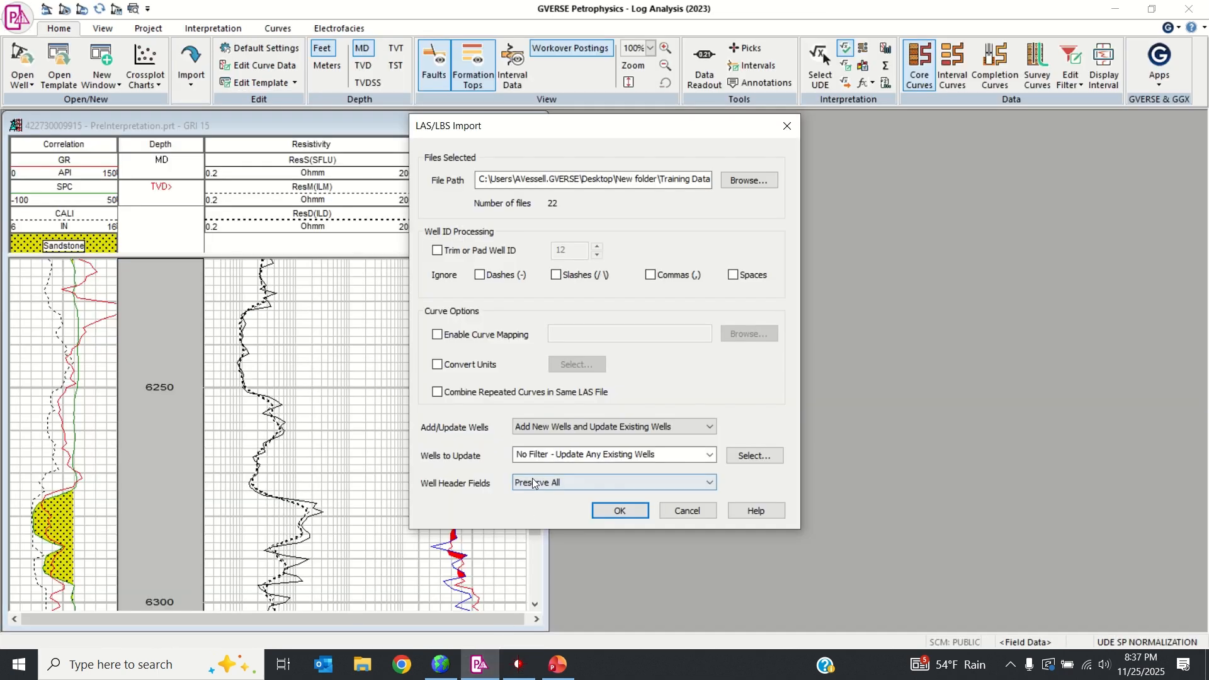
pyautogui.click(554, 481)
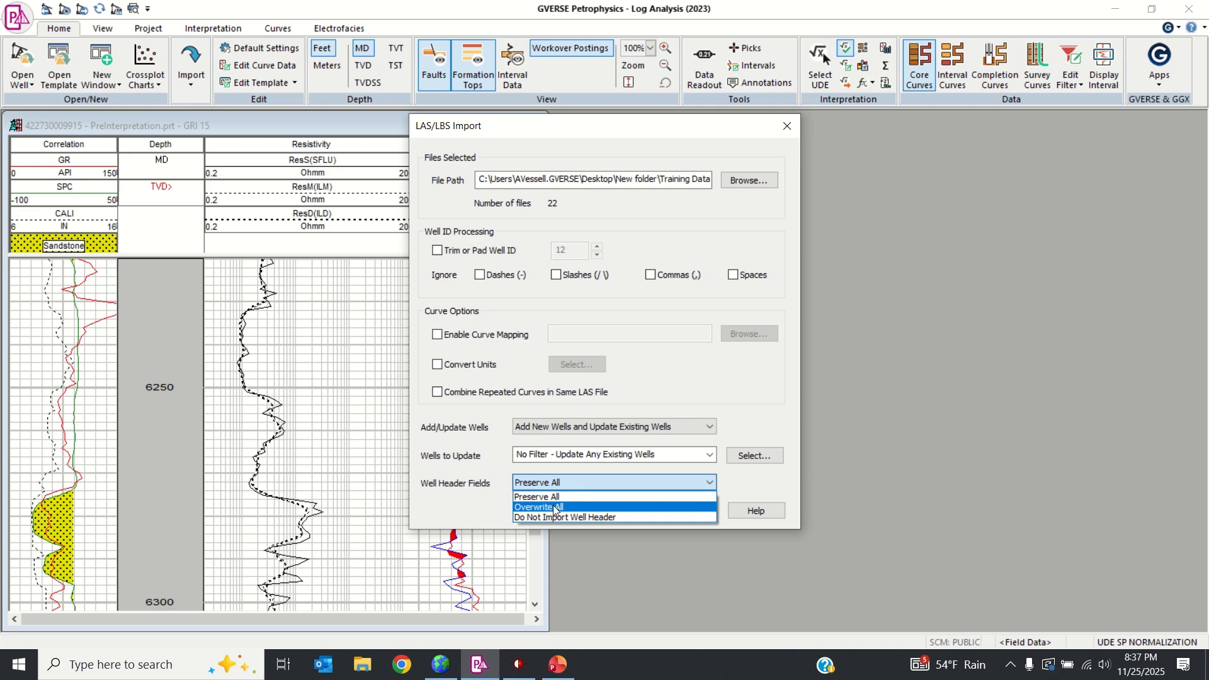
pyautogui.click(561, 517)
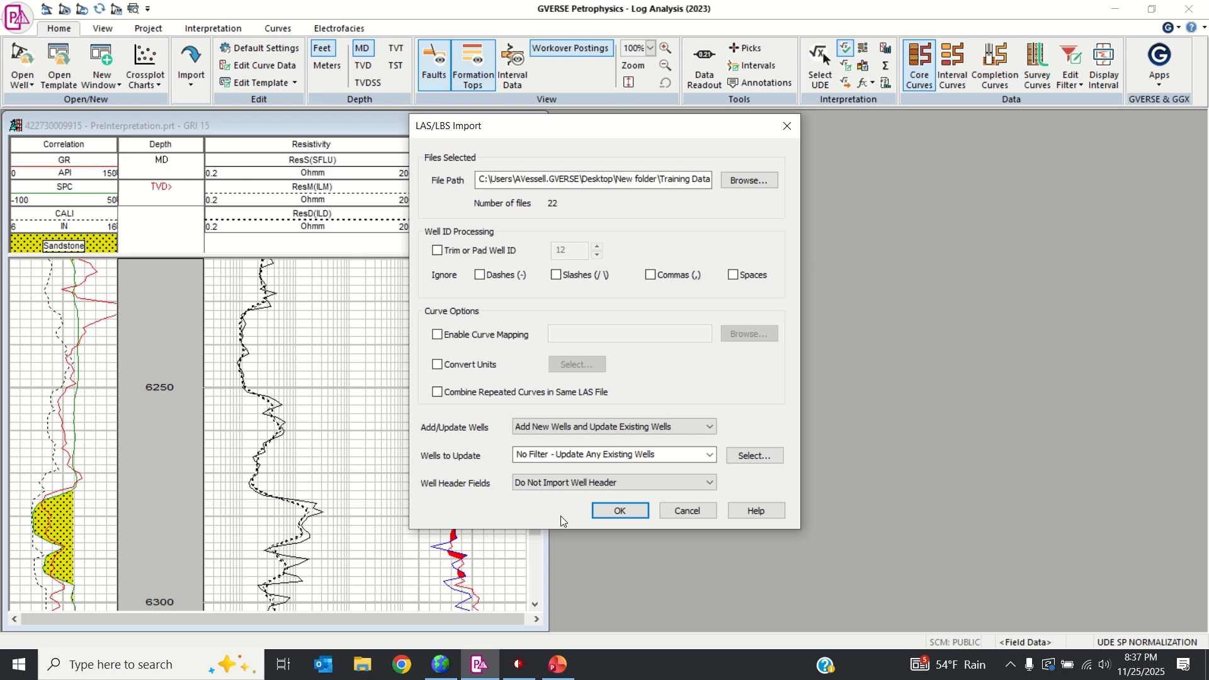
pyautogui.click(614, 509)
# Choose the Run Import Wizard mode and keep Load curve data anyway for unassociated wells
pyautogui.click(479, 208)
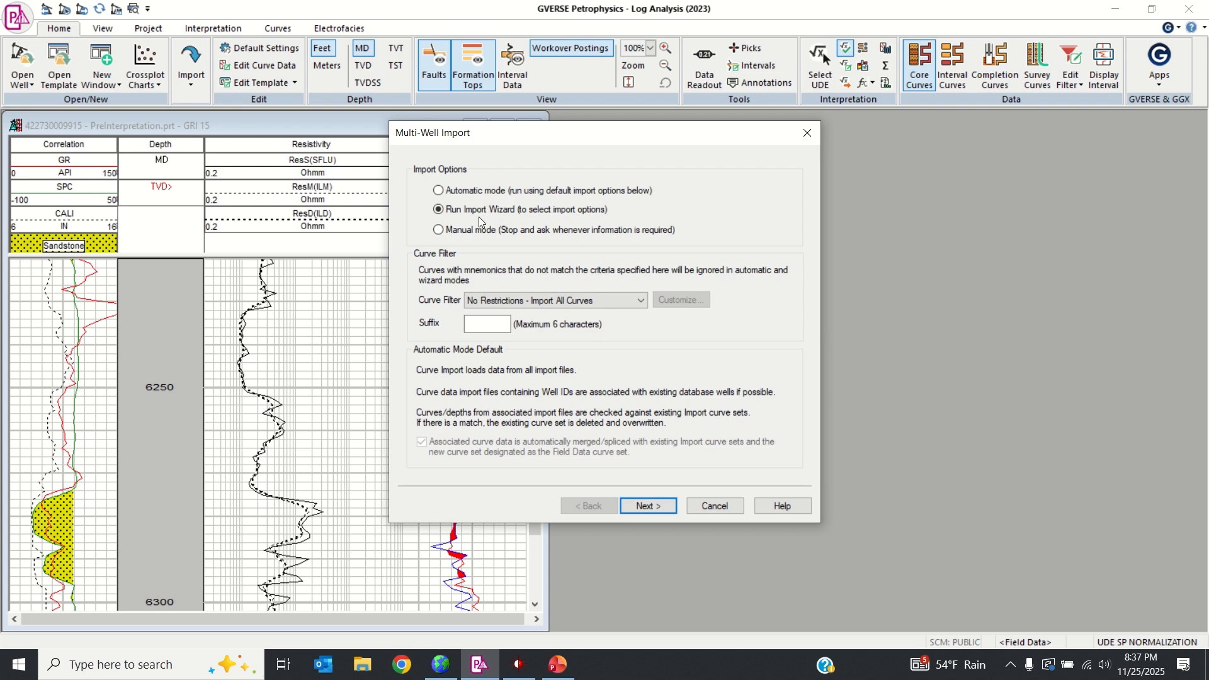
pyautogui.click(648, 505)
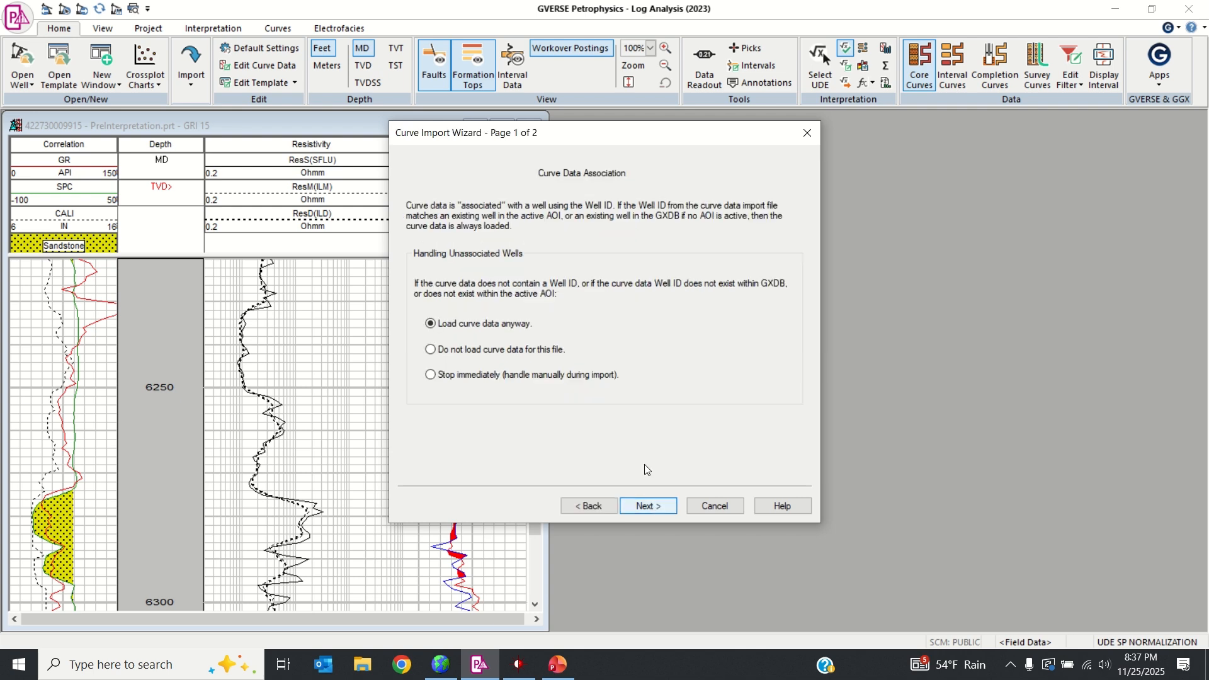
pyautogui.click(651, 508)
# Try adding the imported curves to the existing ASCII curve set and review the import options, keeping Always Add Curve as Copy
pyautogui.click(500, 304)
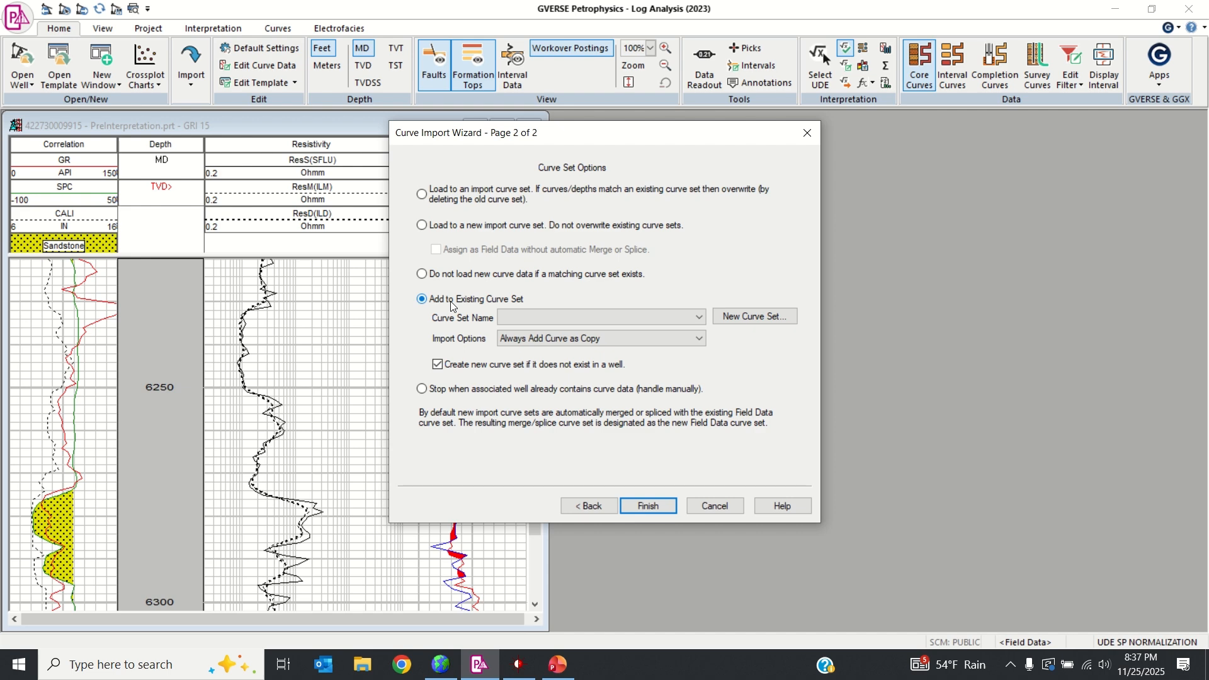
pyautogui.click(532, 317)
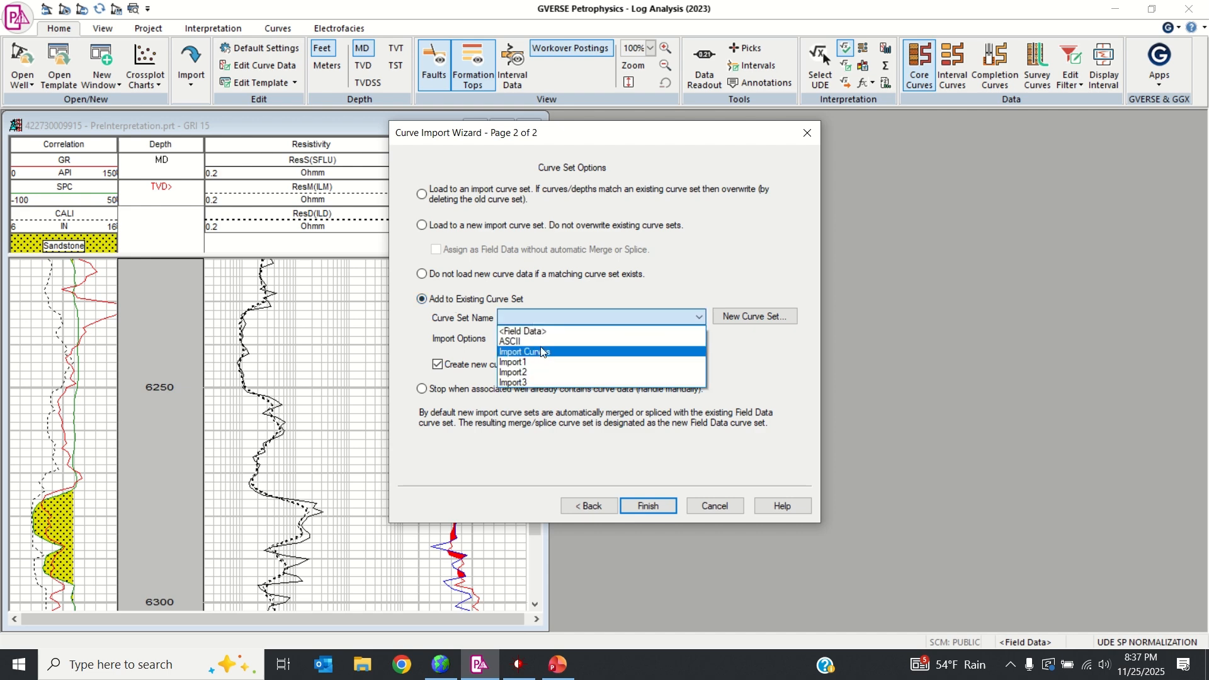
pyautogui.click(540, 344)
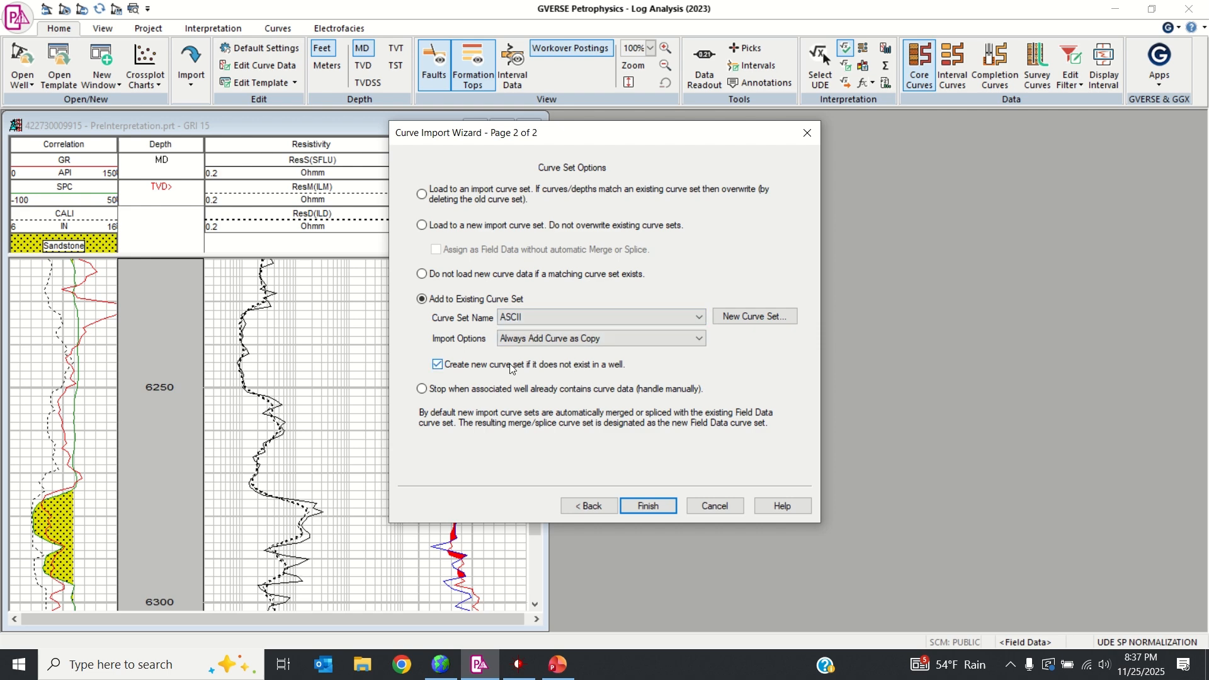
pyautogui.click(547, 340)
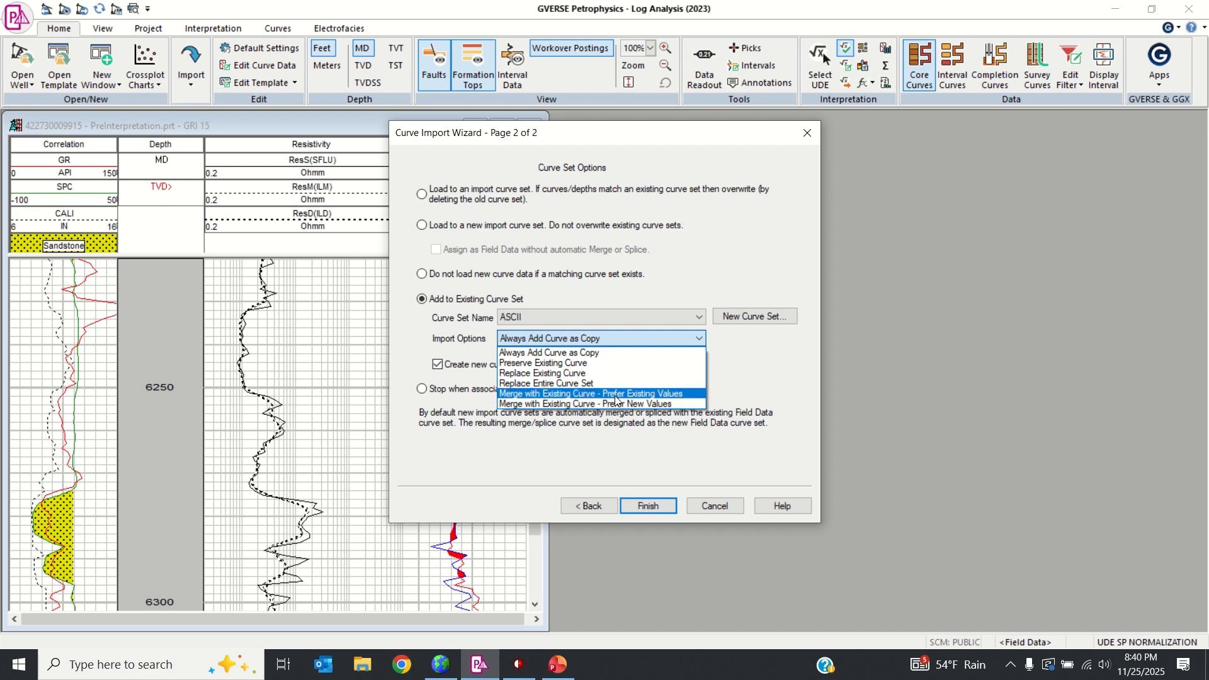
pyautogui.click(760, 374)
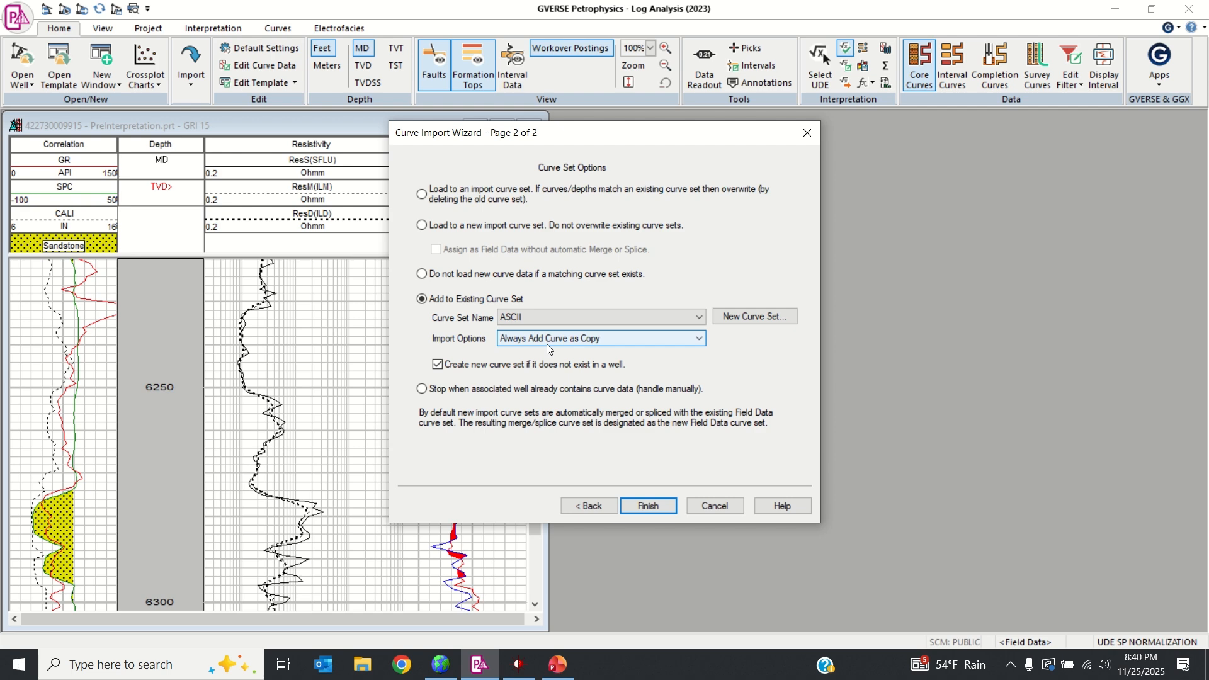
# Try <Field Data> as the existing curve set for the imported curves, and cancel the import wizard
pyautogui.click(545, 317)
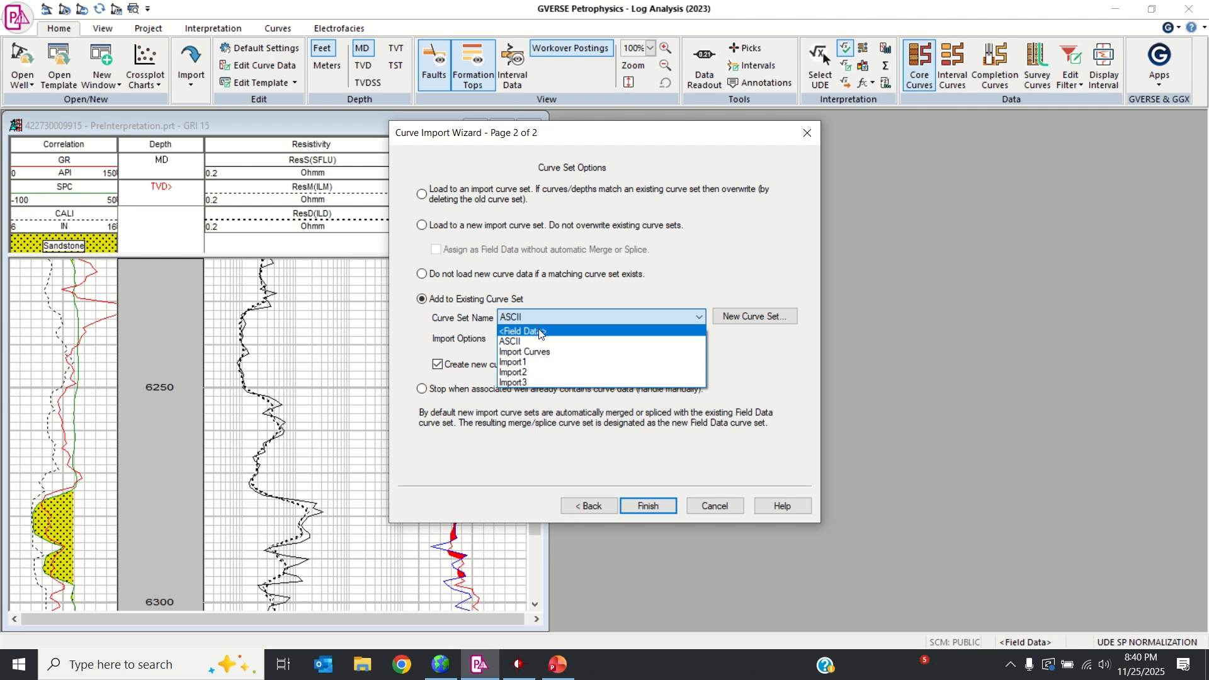
pyautogui.click(540, 331)
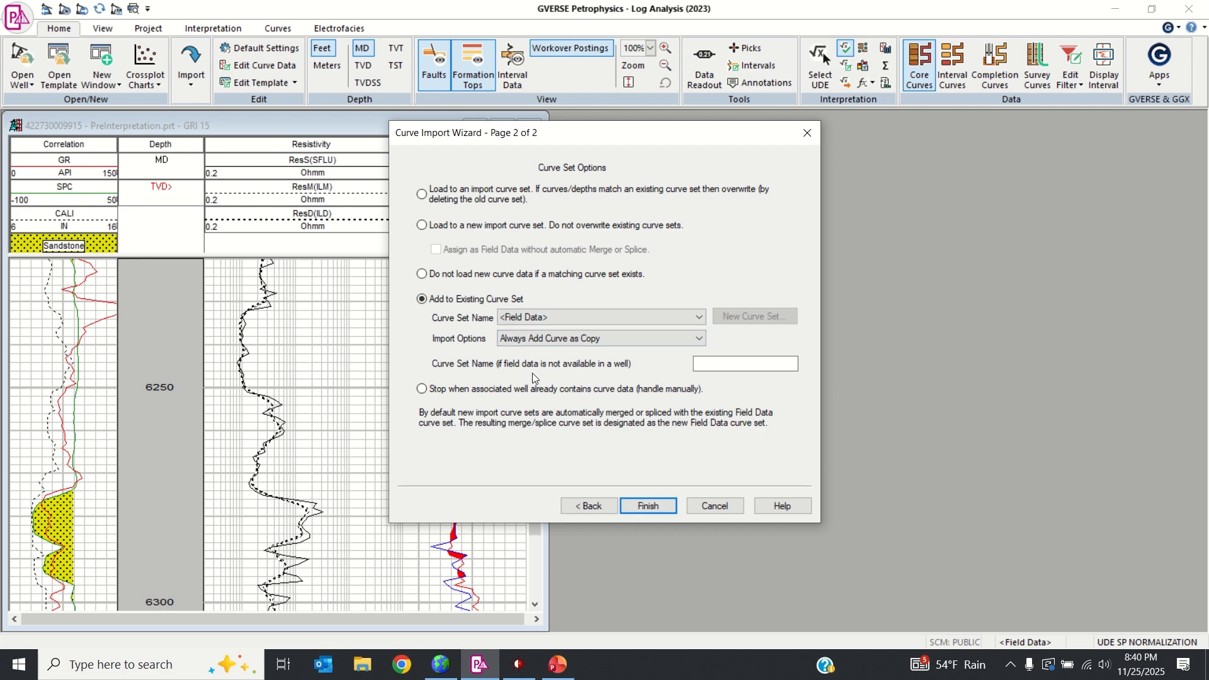
pyautogui.click(711, 368)
pyautogui.click(722, 507)
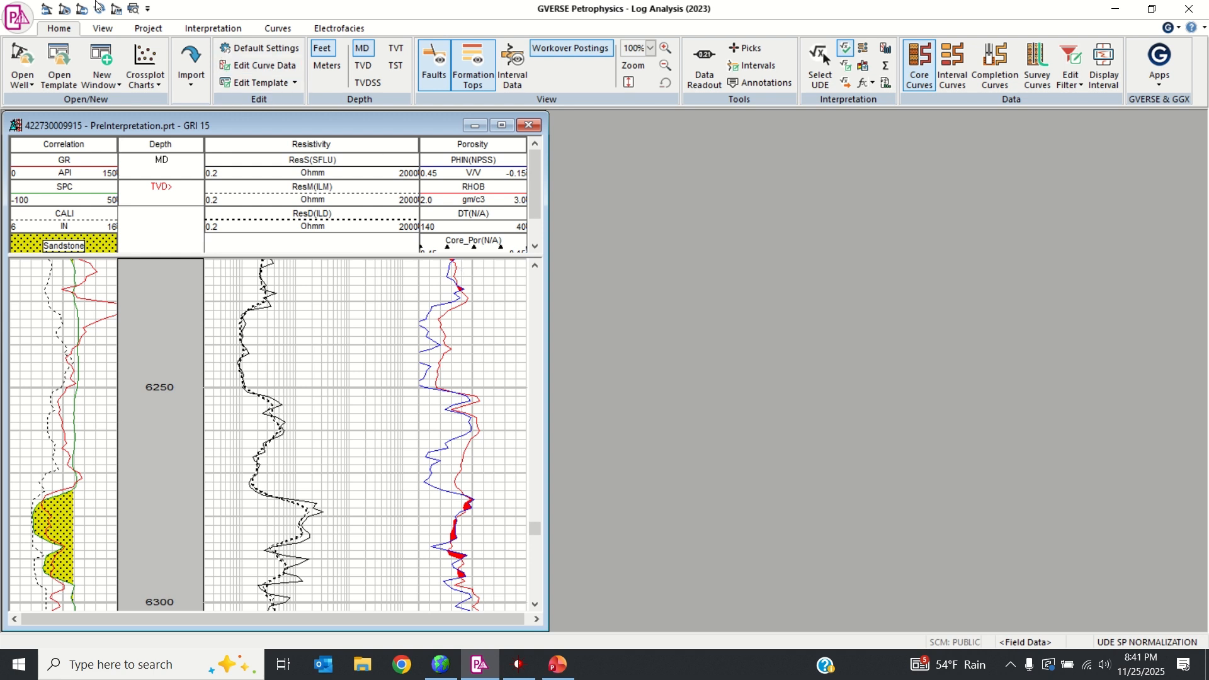
# Start a curve export for the current well and add curves for MD, TVD, TVDSS and X Y Location
pyautogui.click(17, 17)
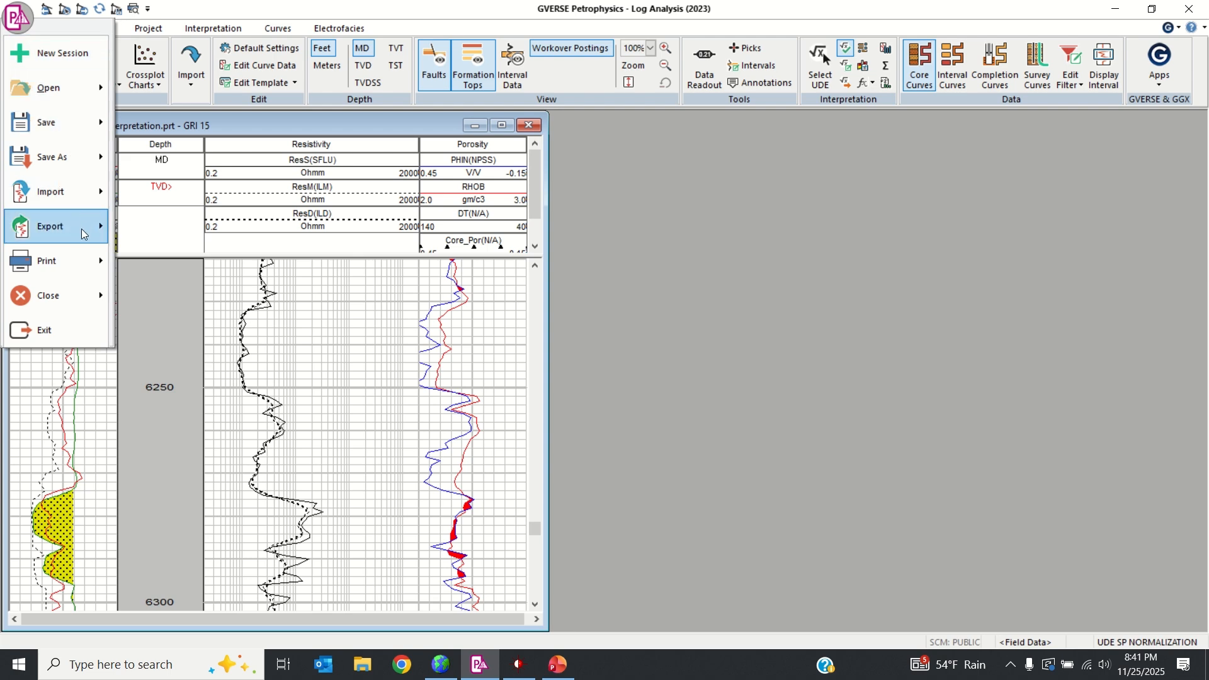
pyautogui.moveTo(83, 231)
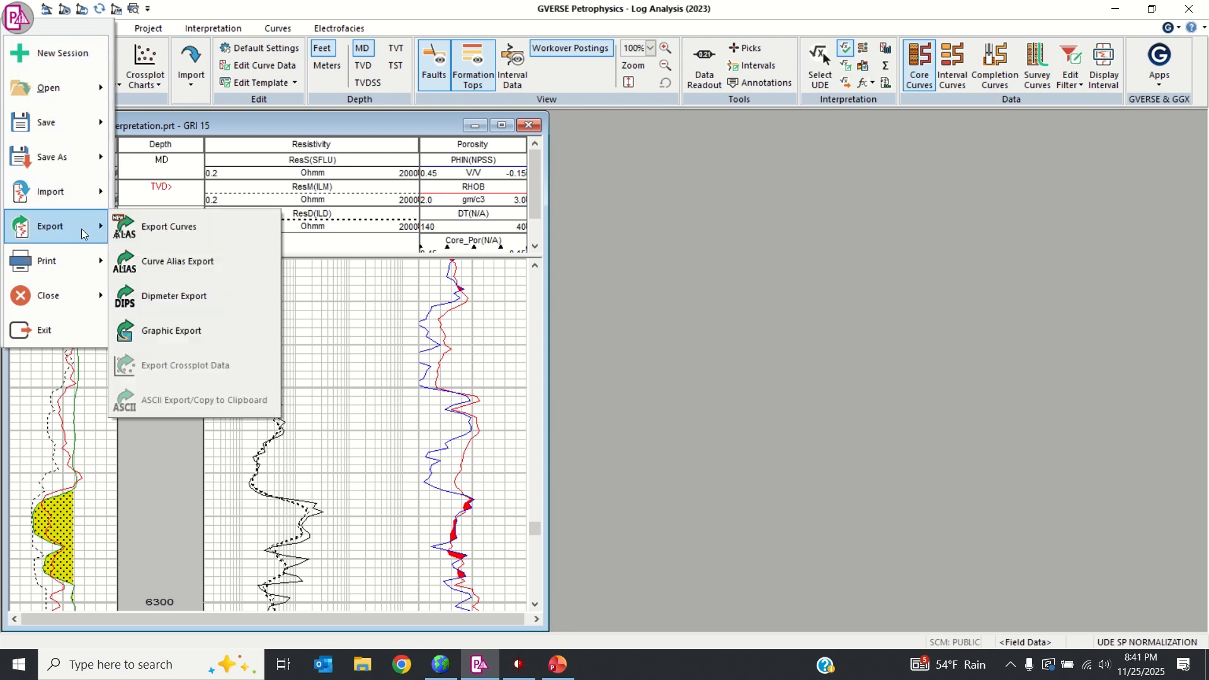
pyautogui.click(158, 240)
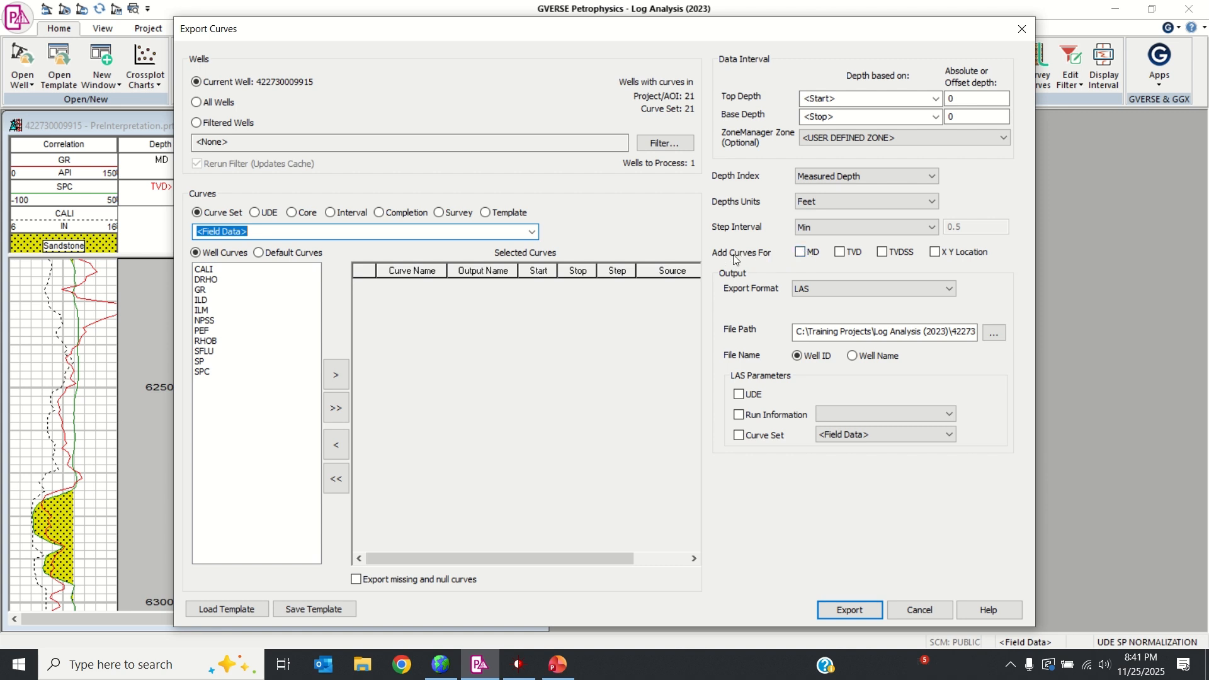
pyautogui.click(799, 251)
pyautogui.click(839, 252)
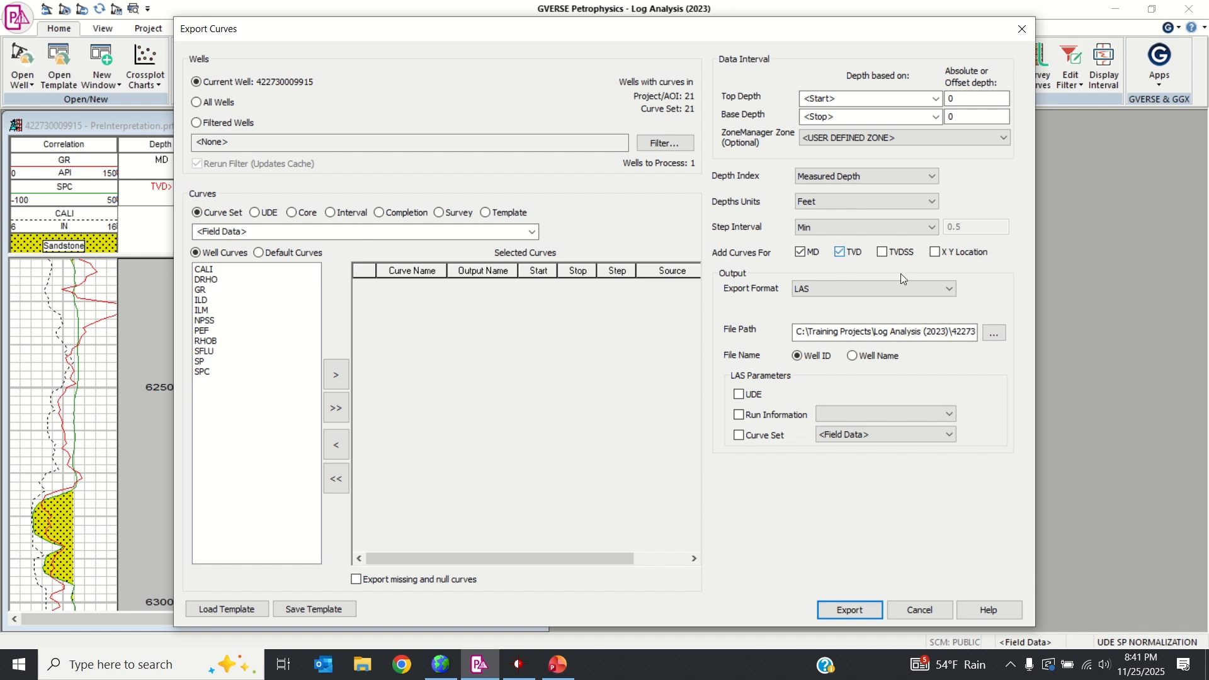
pyautogui.click(891, 254)
pyautogui.click(952, 255)
# Use the PreInterpretation.prt template as the export's curve source, select all its curves, and switch to the PowerPoint presentation
pyautogui.click(503, 212)
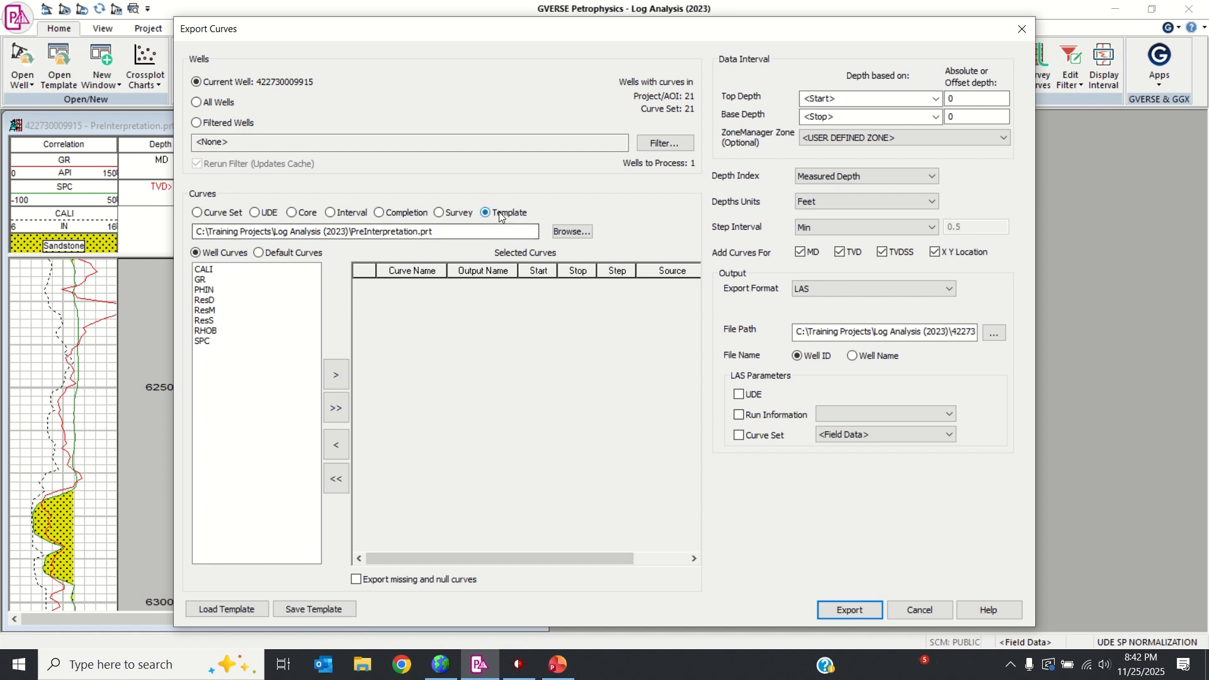
pyautogui.click(337, 409)
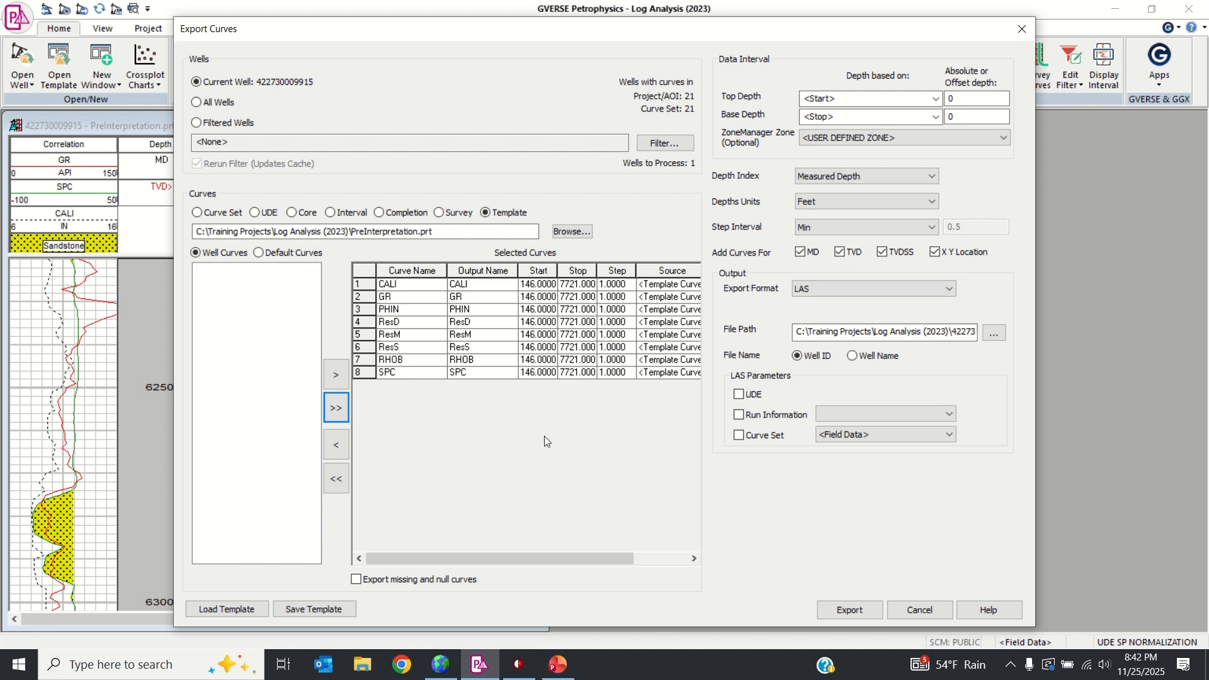
pyautogui.moveTo(560, 669)
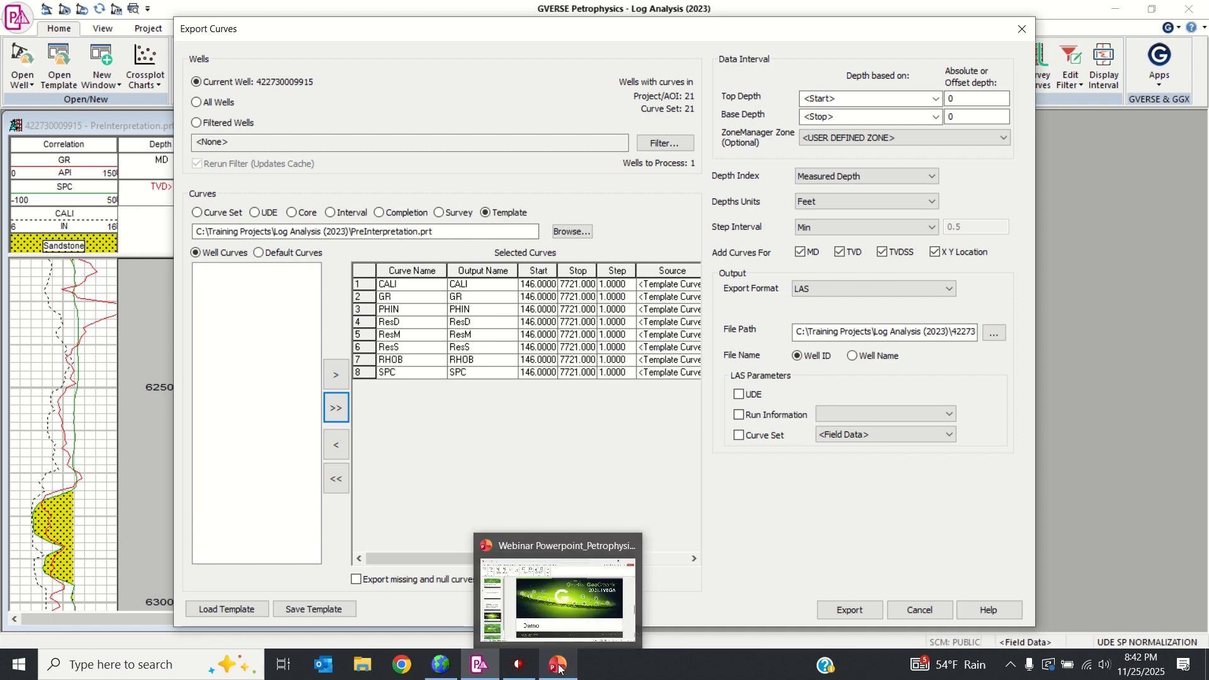
pyautogui.click(559, 666)
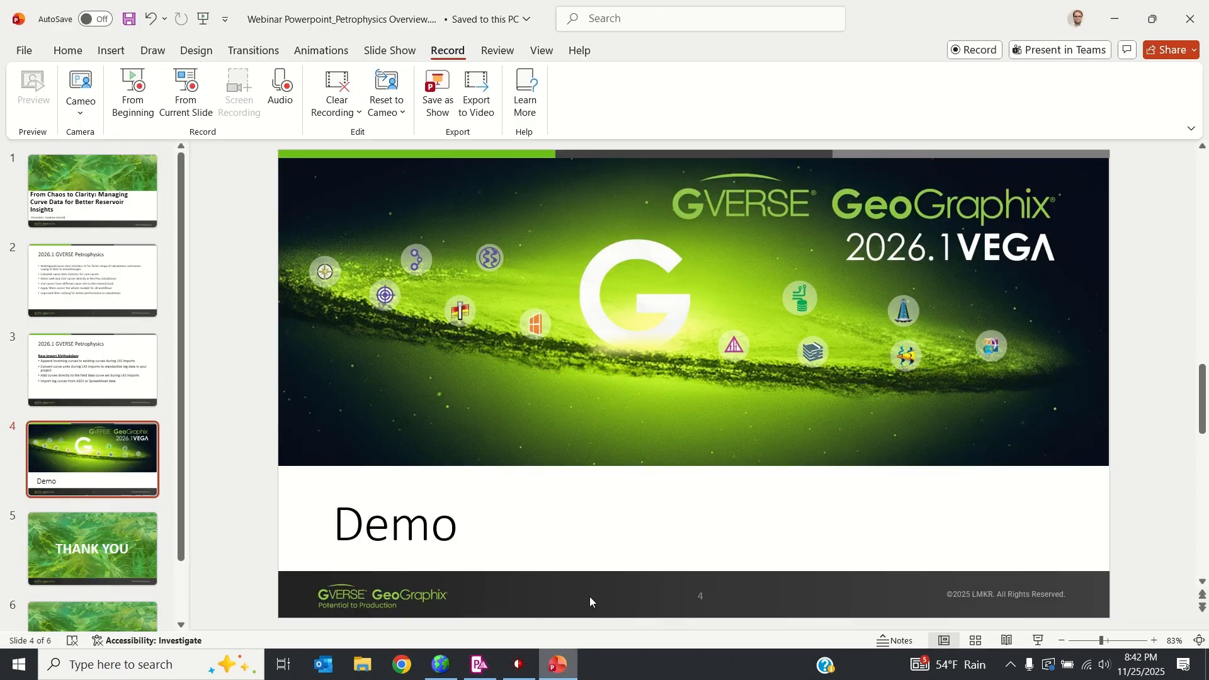